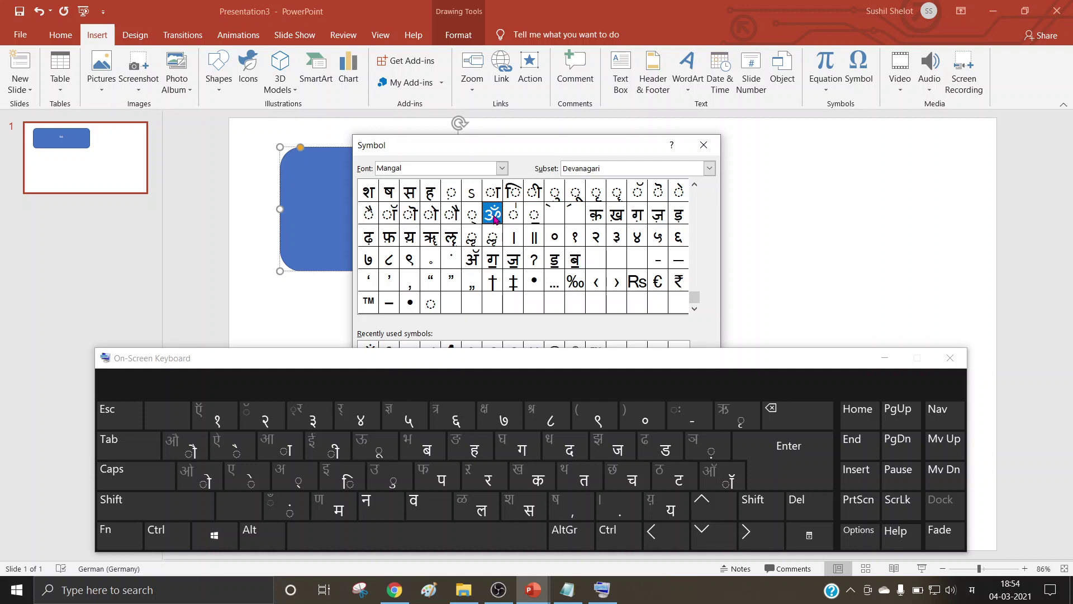
Close the Symbol dialog and add the Marathi word नमः after ॐ in the rounded rectangle.
{"action": "left_click", "coordinate": [704, 145]}
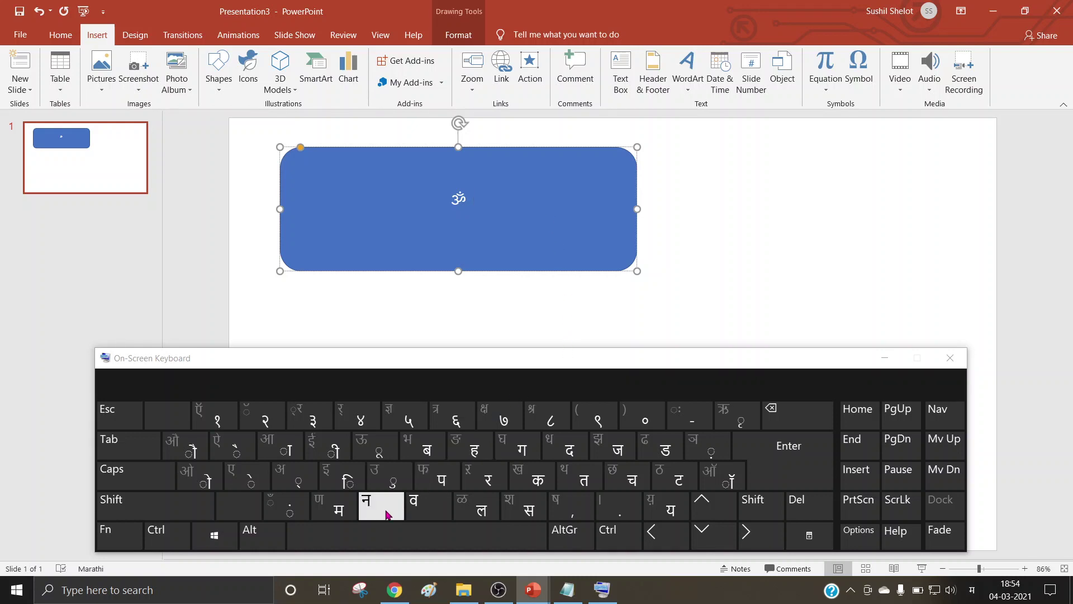
{"action": "left_click", "coordinate": [386, 513]}
{"action": "left_click", "coordinate": [341, 507]}
{"action": "left_click", "coordinate": [205, 515]}
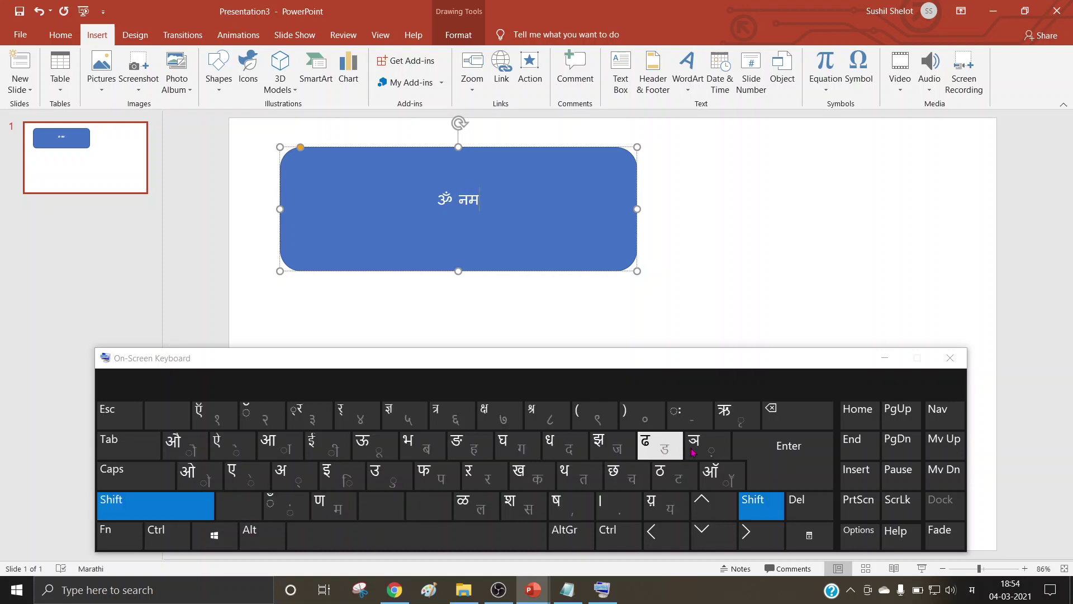
{"action": "left_click", "coordinate": [689, 414]}
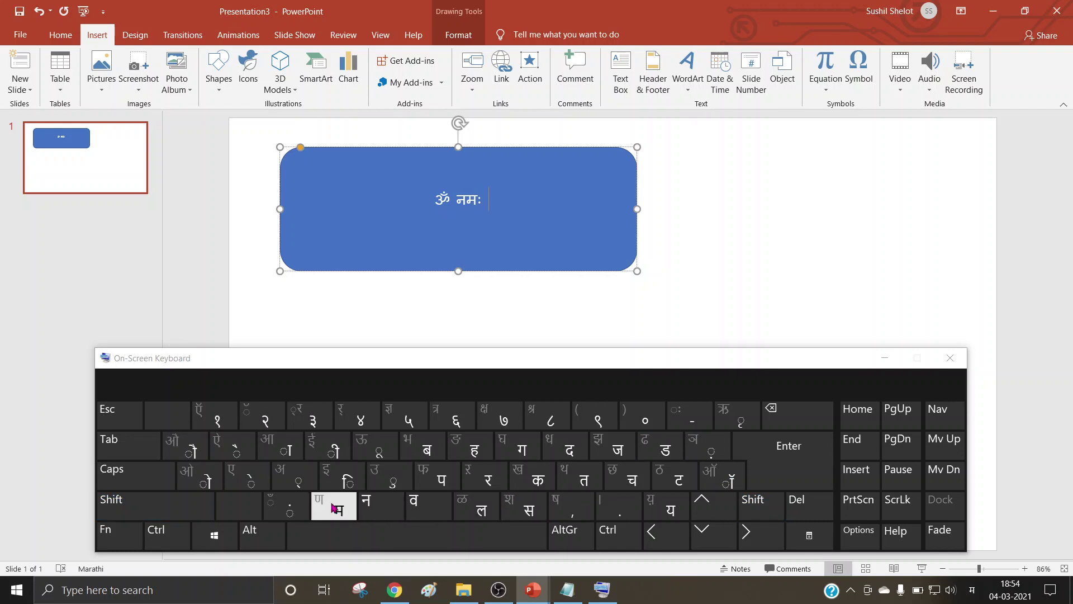
Enter the word शिवाय after नमः to complete the phrase in the rounded rectangle.
{"action": "left_click", "coordinate": [180, 511]}
{"action": "left_click", "coordinate": [523, 508]}
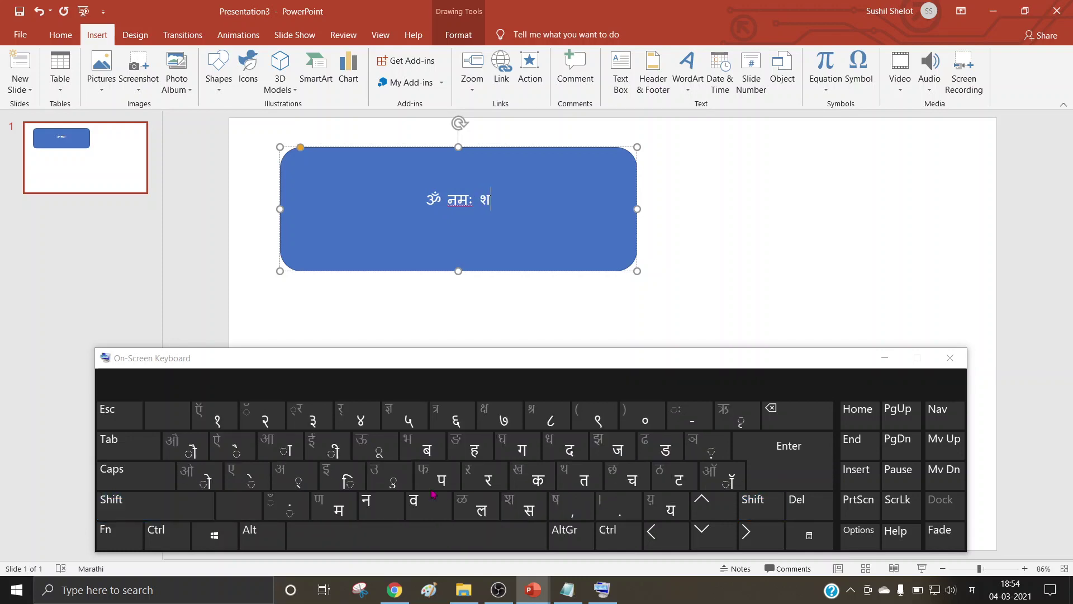
{"action": "left_click", "coordinate": [352, 482]}
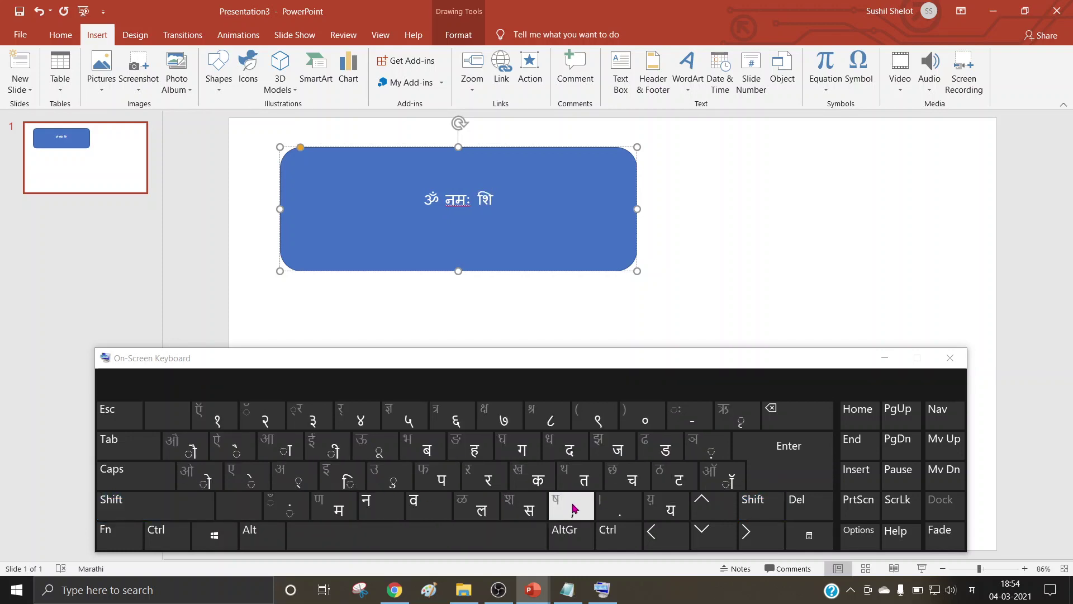
{"action": "left_click", "coordinate": [427, 506]}
{"action": "left_click", "coordinate": [282, 445]}
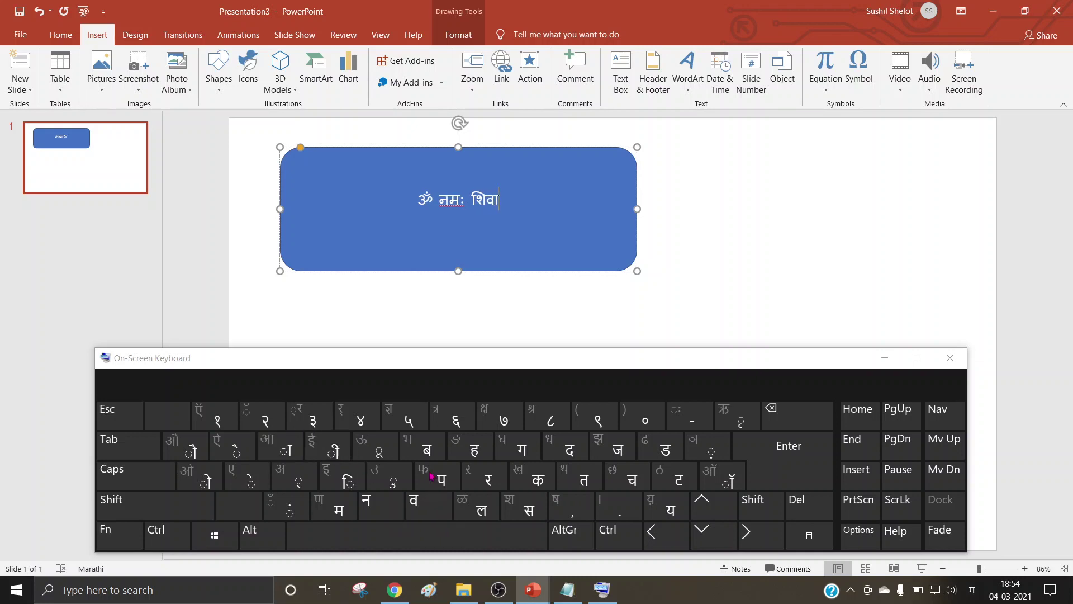
{"action": "left_click", "coordinate": [677, 520]}
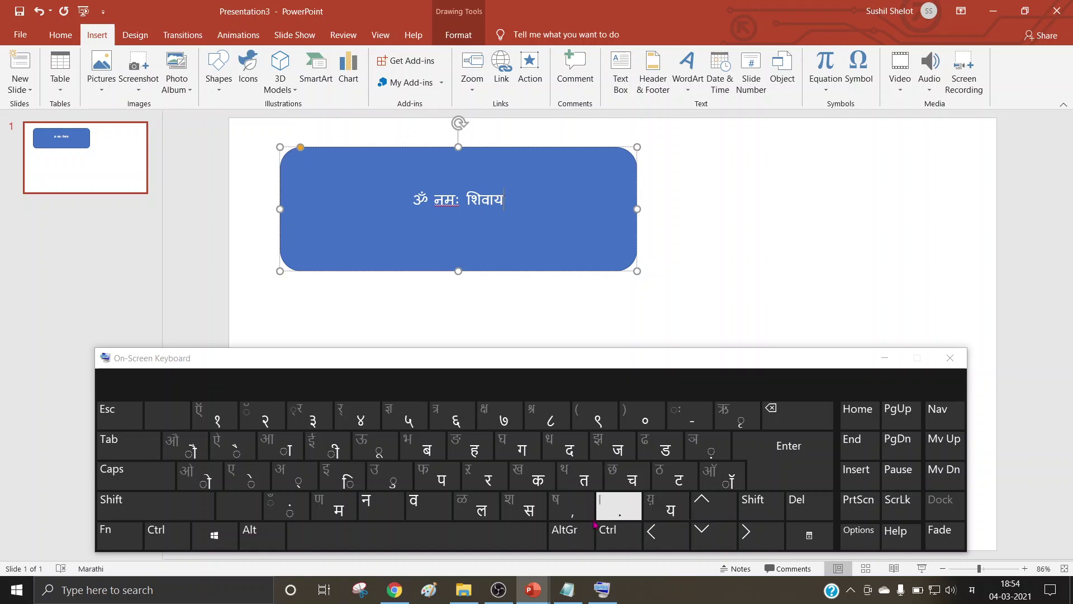
Switch the input language from Marathi to English and close the on-screen keyboard.
{"action": "left_click", "coordinate": [245, 585]}
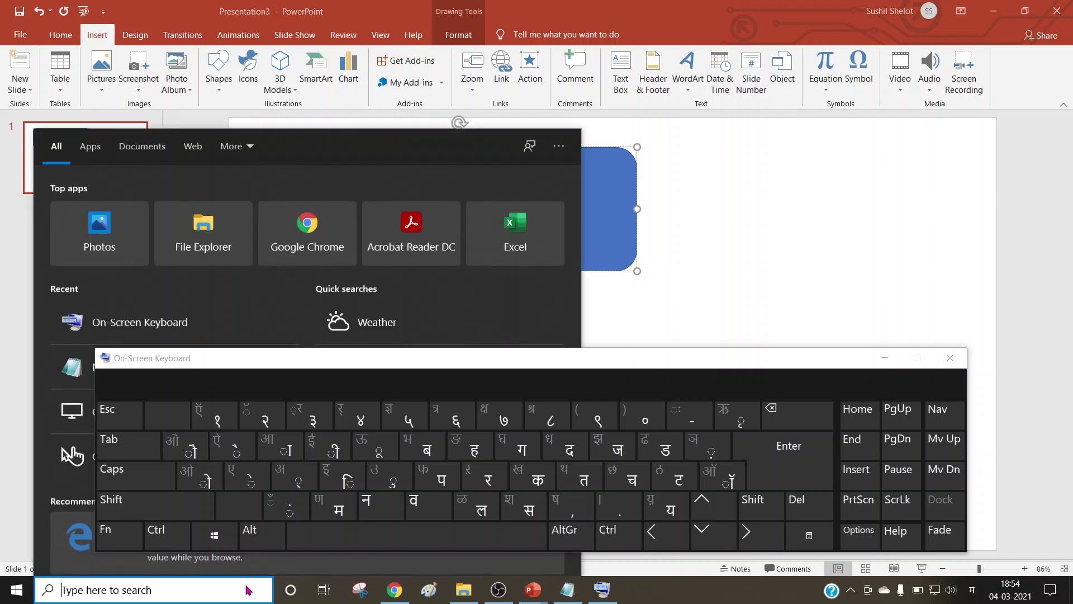
{"action": "key", "text": "super+space"}
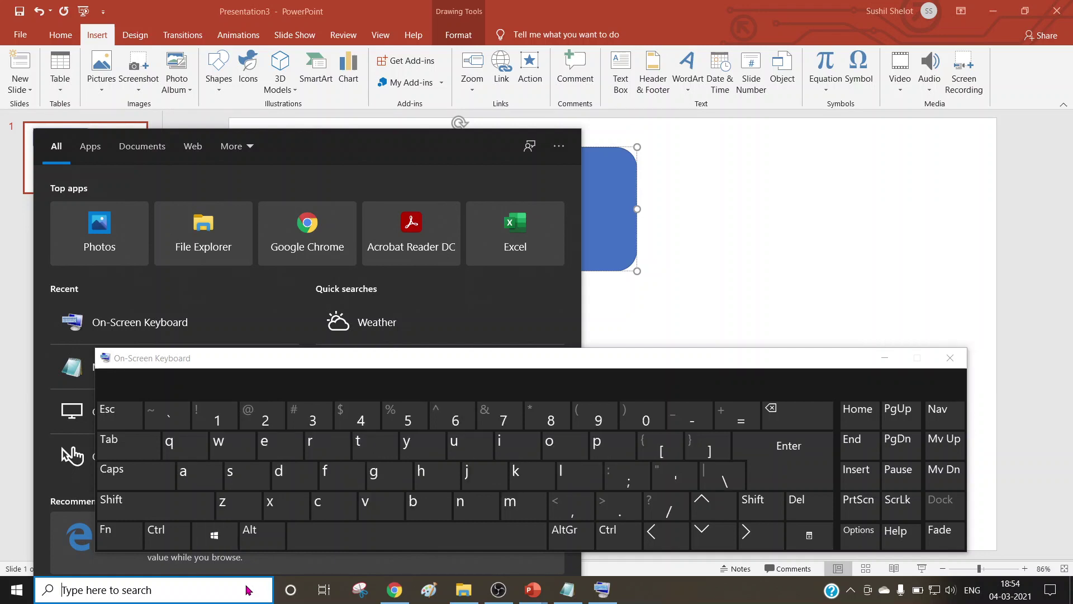
{"action": "left_click", "coordinate": [889, 279]}
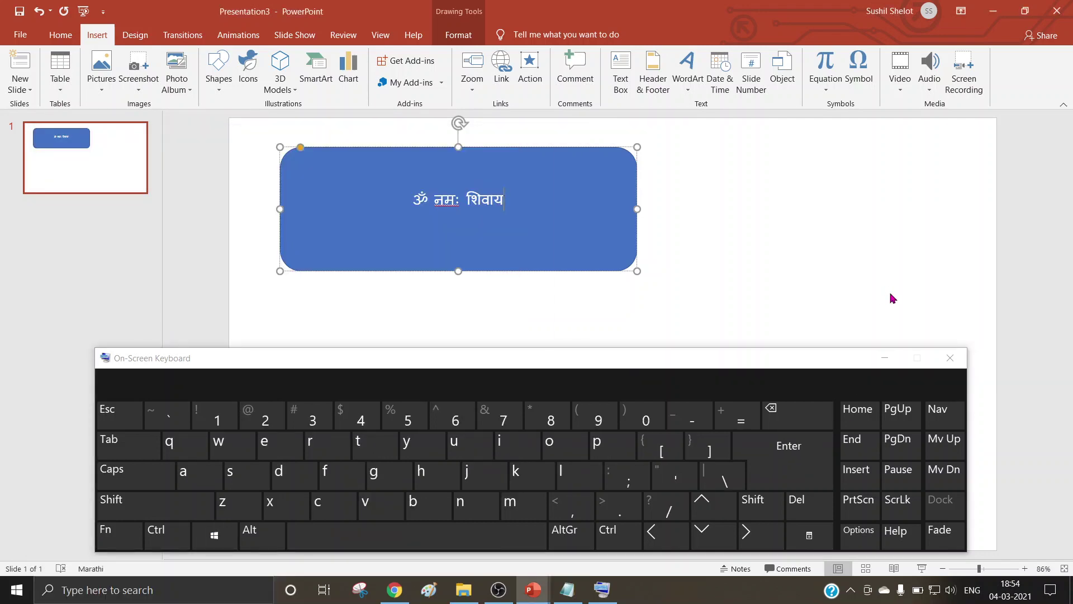
{"action": "left_click", "coordinate": [950, 358]}
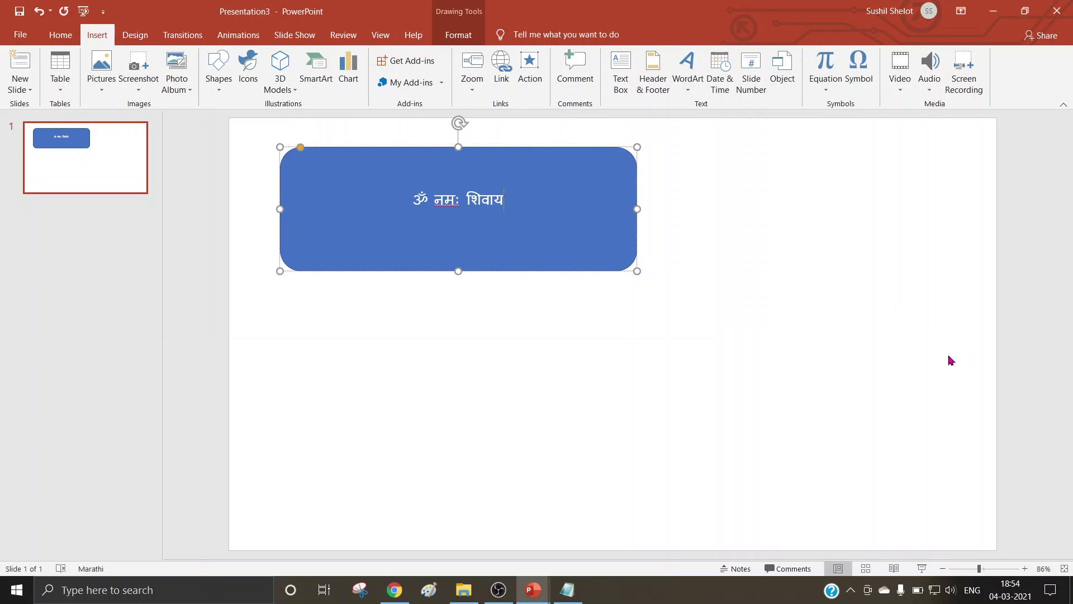
Enlarge the whole phrase ॐ नमः शिवाय in the rounded rectangle to font size 60.
{"action": "triple_click", "coordinate": [489, 201]}
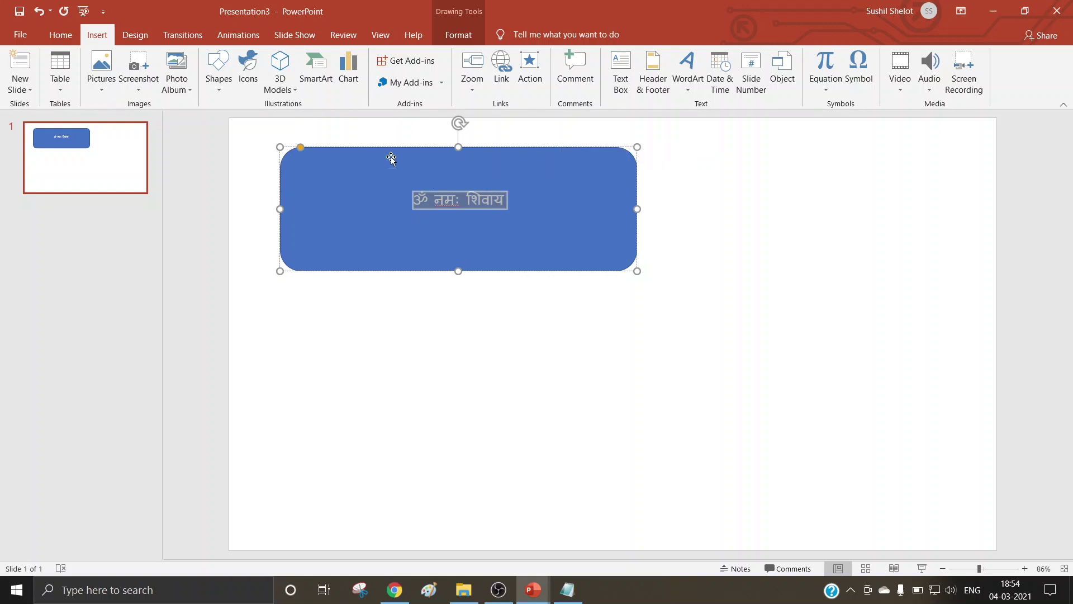
{"action": "left_click", "coordinate": [61, 36]}
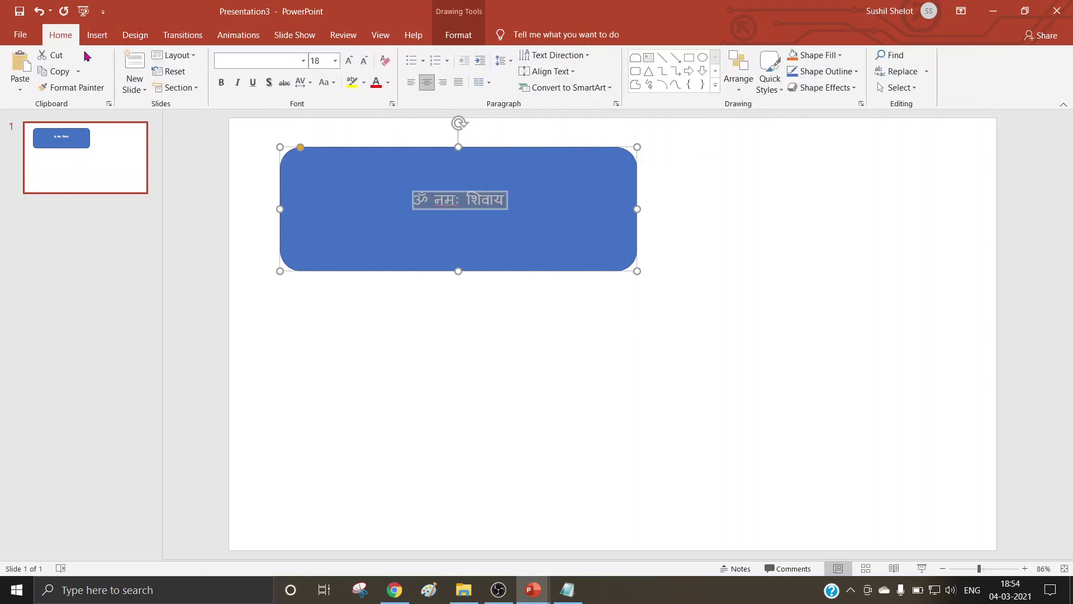
{"action": "left_click", "coordinate": [349, 60]}
{"action": "left_click", "coordinate": [349, 60]}
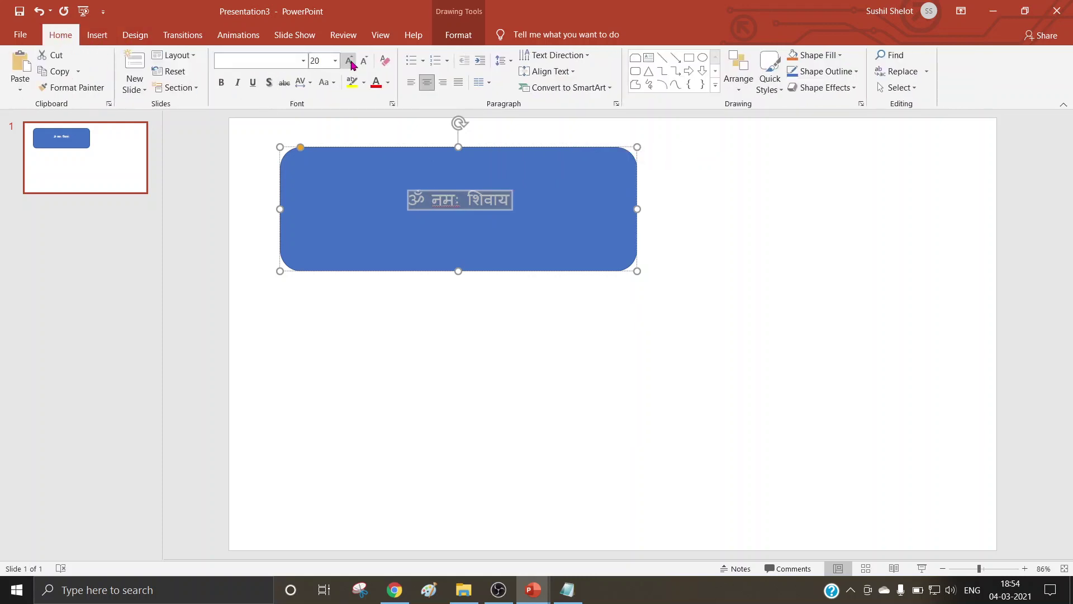
{"action": "left_click", "coordinate": [349, 61]}
{"action": "left_click", "coordinate": [349, 60]}
{"action": "left_click", "coordinate": [348, 61]}
{"action": "left_click", "coordinate": [349, 60]}
{"action": "left_click", "coordinate": [349, 61]}
{"action": "left_click", "coordinate": [349, 60]}
{"action": "left_click", "coordinate": [349, 60]}
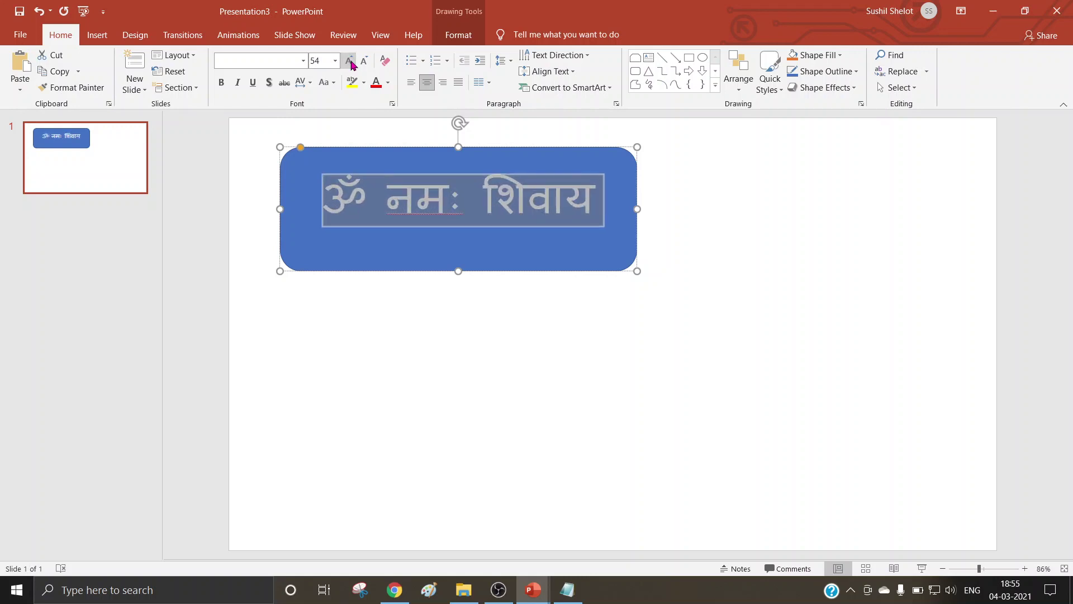
{"action": "left_click", "coordinate": [349, 60]}
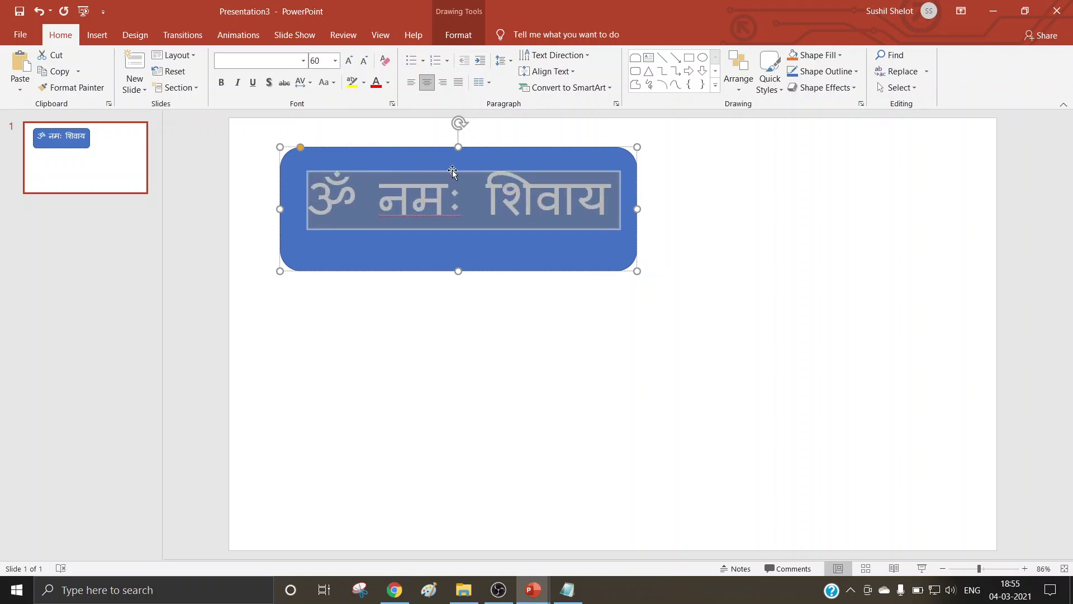
Move the rounded rectangle slightly down the slide and change its fill to black.
{"action": "left_click_drag", "start_coordinate": [453, 171], "coordinate": [453, 186]}
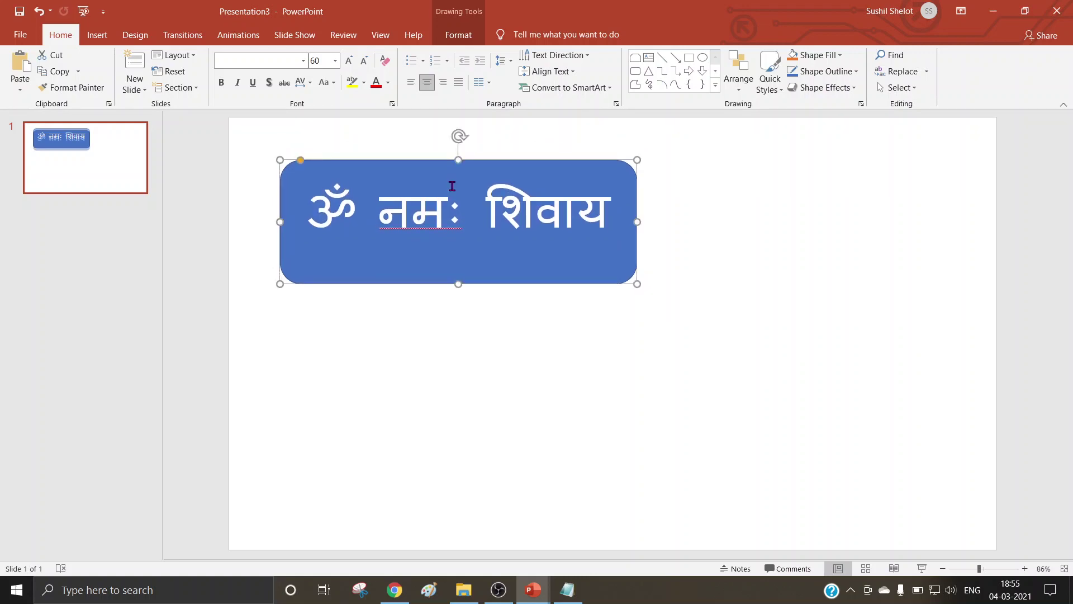
{"action": "left_click", "coordinate": [452, 186]}
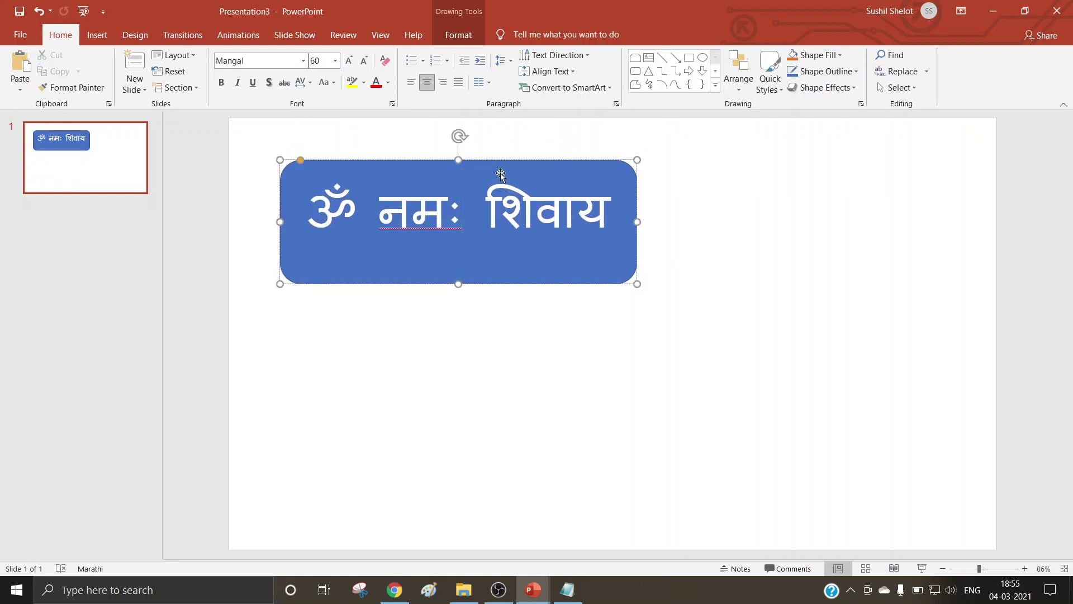
{"action": "left_click", "coordinate": [516, 165]}
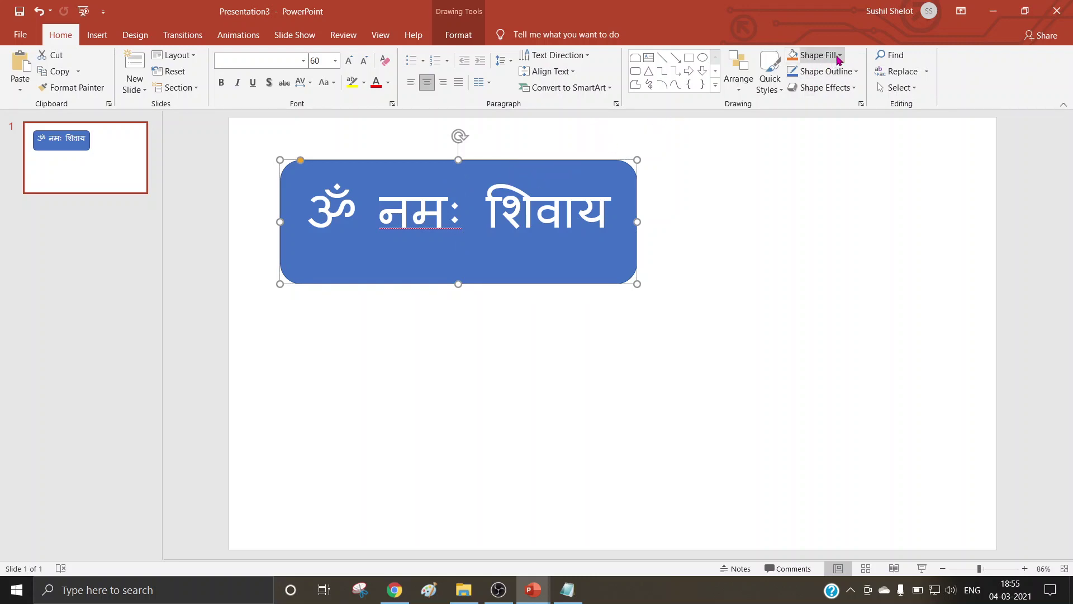
{"action": "left_click", "coordinate": [839, 58]}
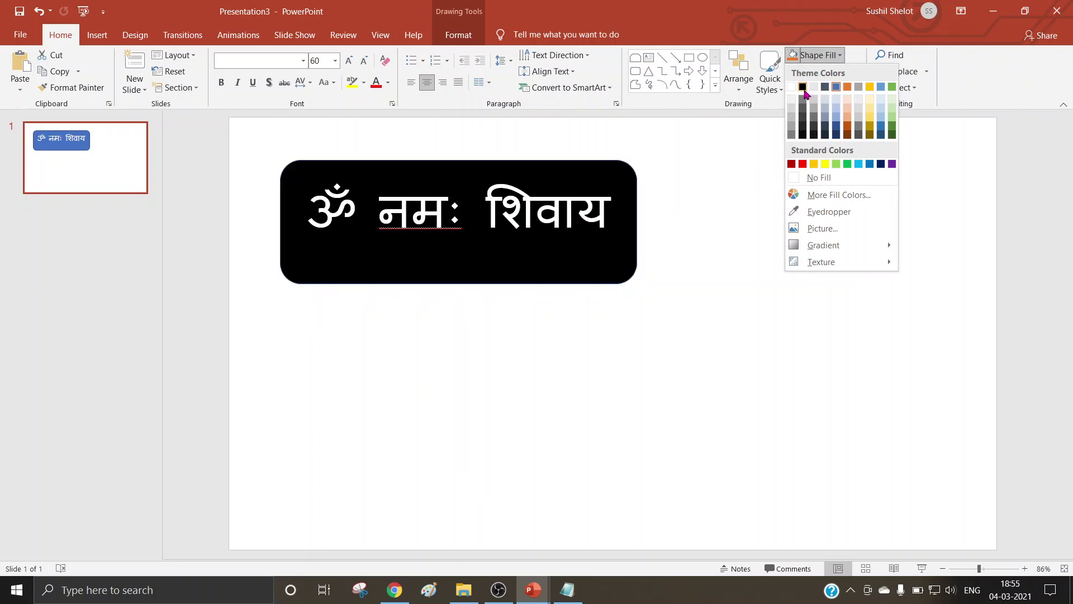
{"action": "left_click", "coordinate": [805, 91]}
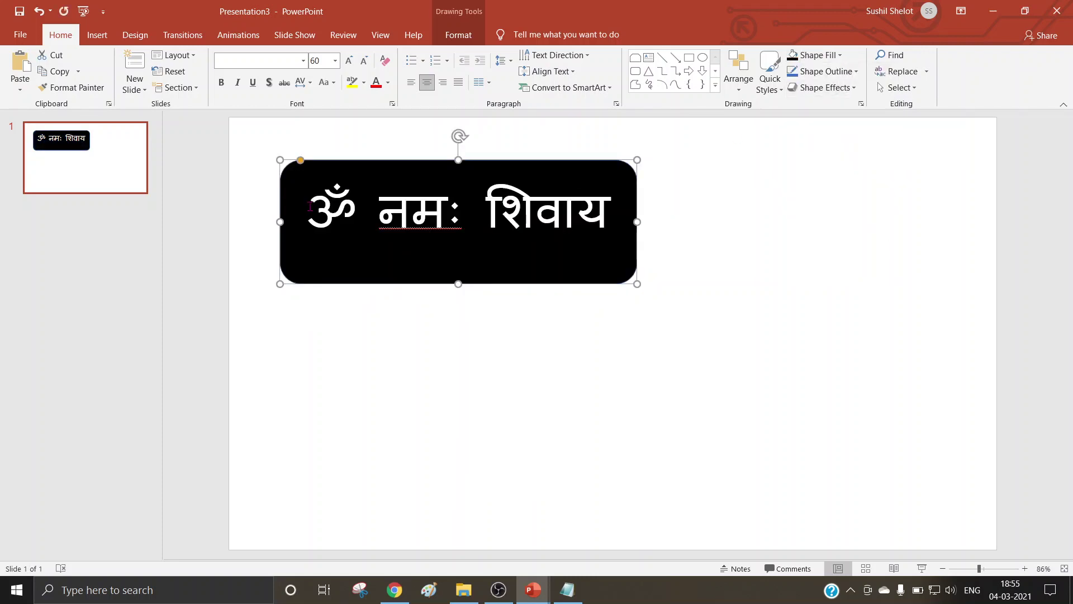
Change the font colour of the phrase ॐ नमः शिवाय to the darkest green theme shade.
{"action": "left_click_drag", "start_coordinate": [310, 207], "coordinate": [577, 203]}
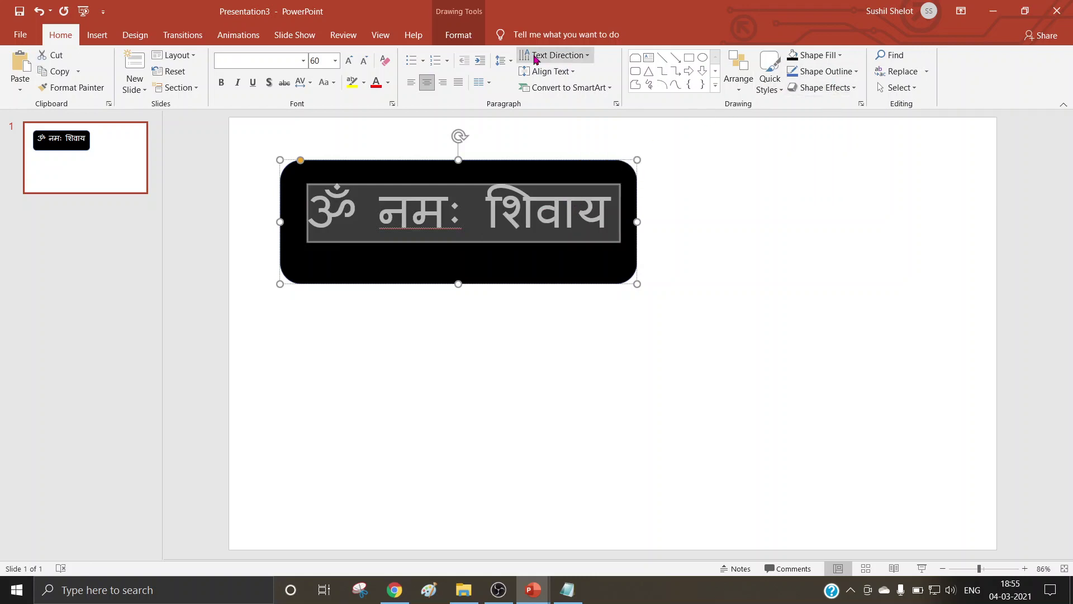
{"action": "left_click", "coordinate": [388, 83]}
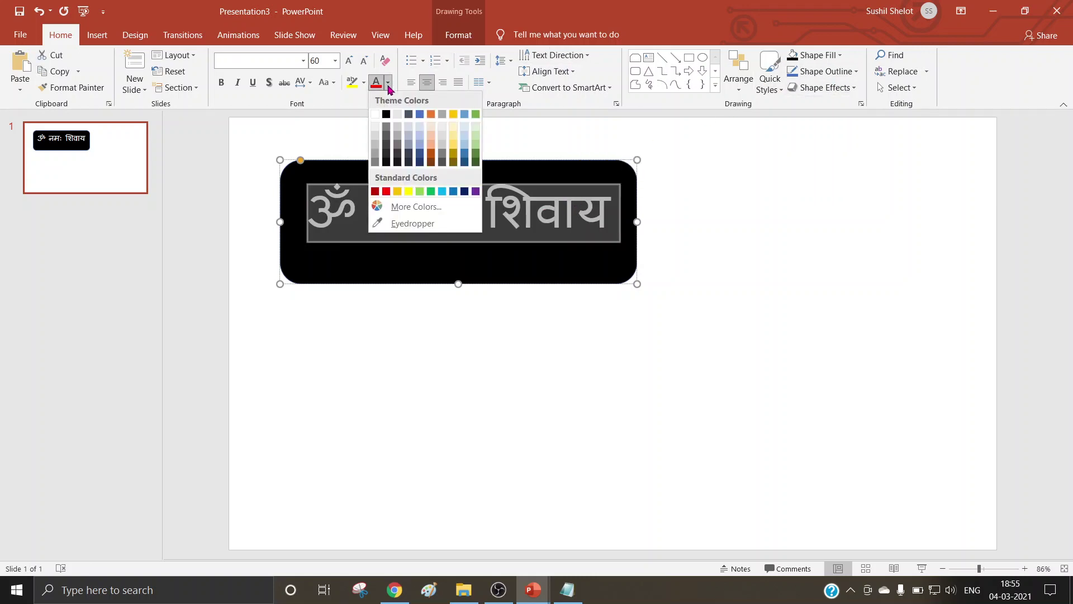
{"action": "left_click", "coordinate": [475, 163]}
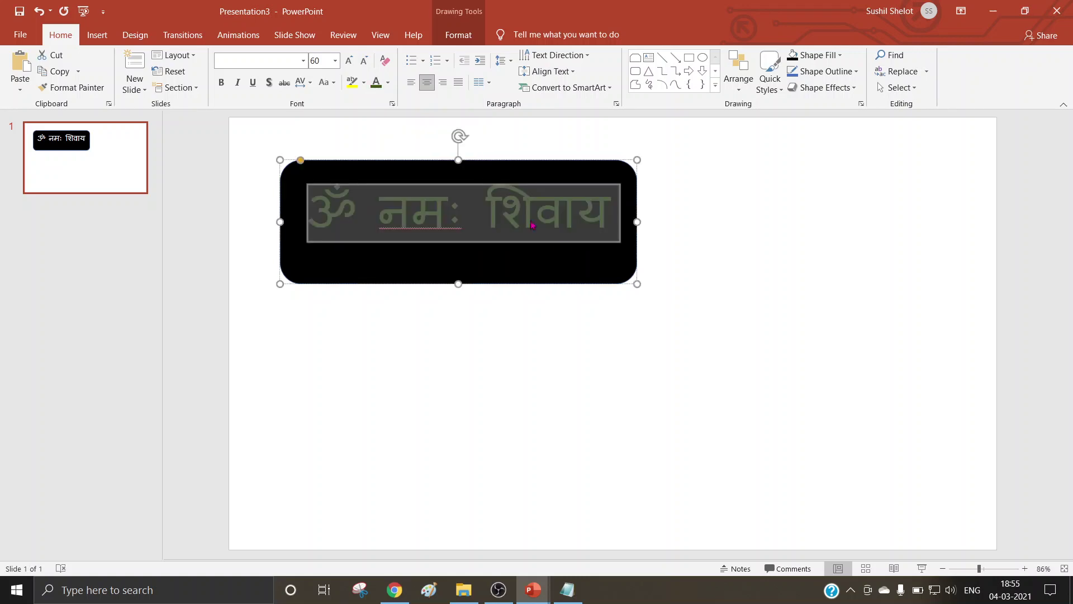
{"action": "left_click", "coordinate": [683, 295]}
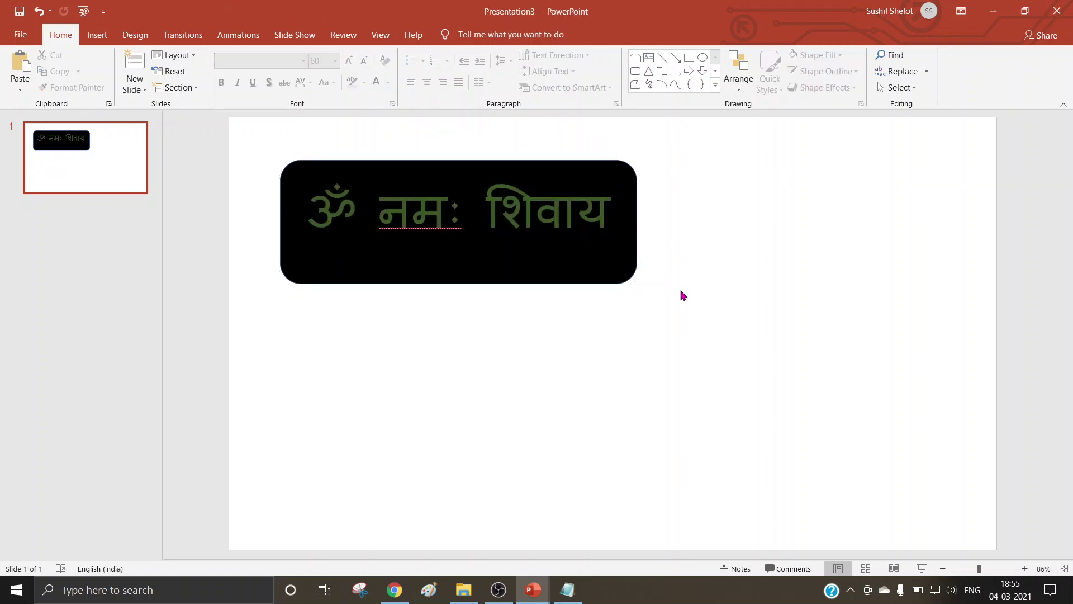
Align the black rounded rectangle to the vertical middle of the slide with Align Middle.
{"action": "left_click", "coordinate": [607, 163]}
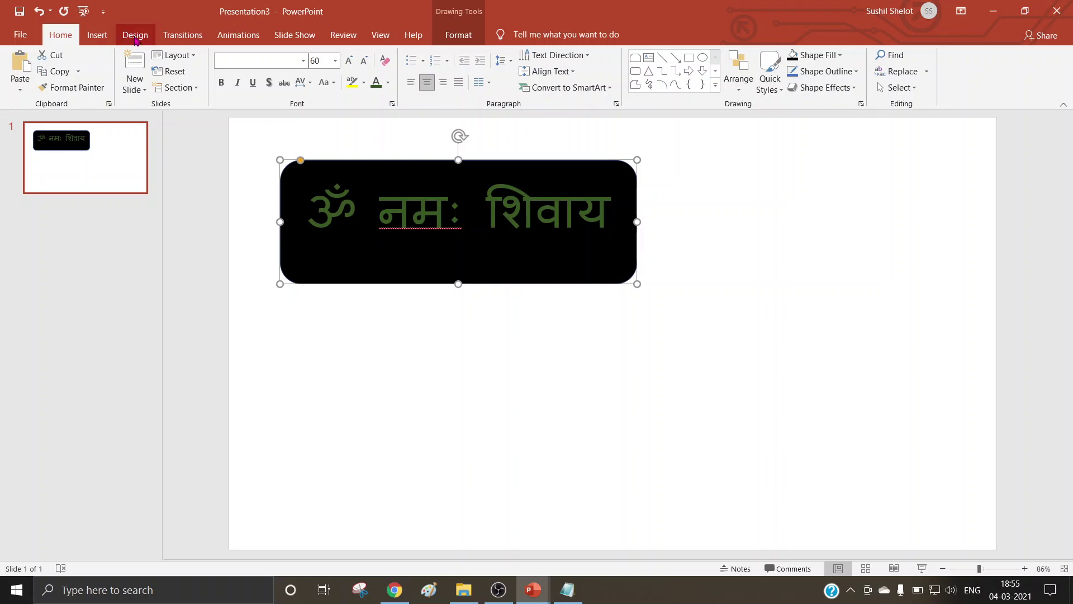
{"action": "left_click", "coordinate": [136, 39]}
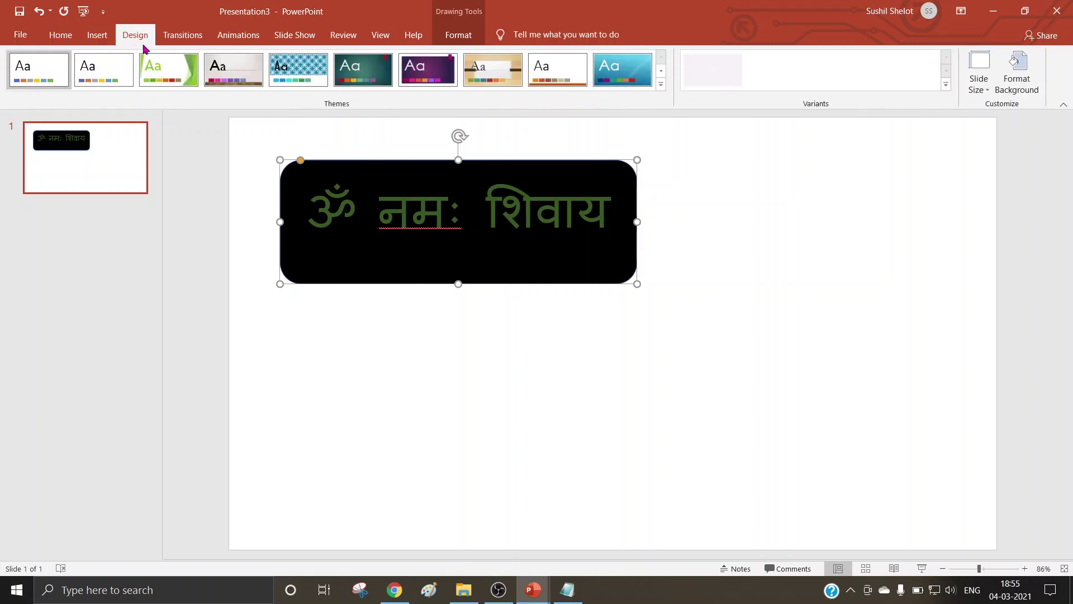
{"action": "left_click", "coordinate": [583, 166]}
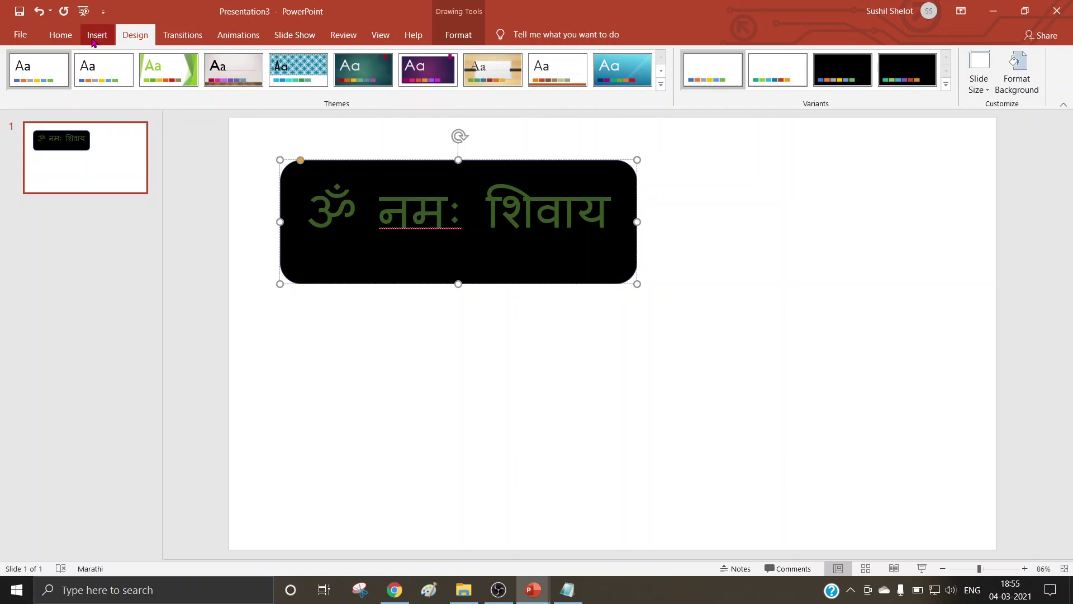
{"action": "left_click", "coordinate": [95, 36]}
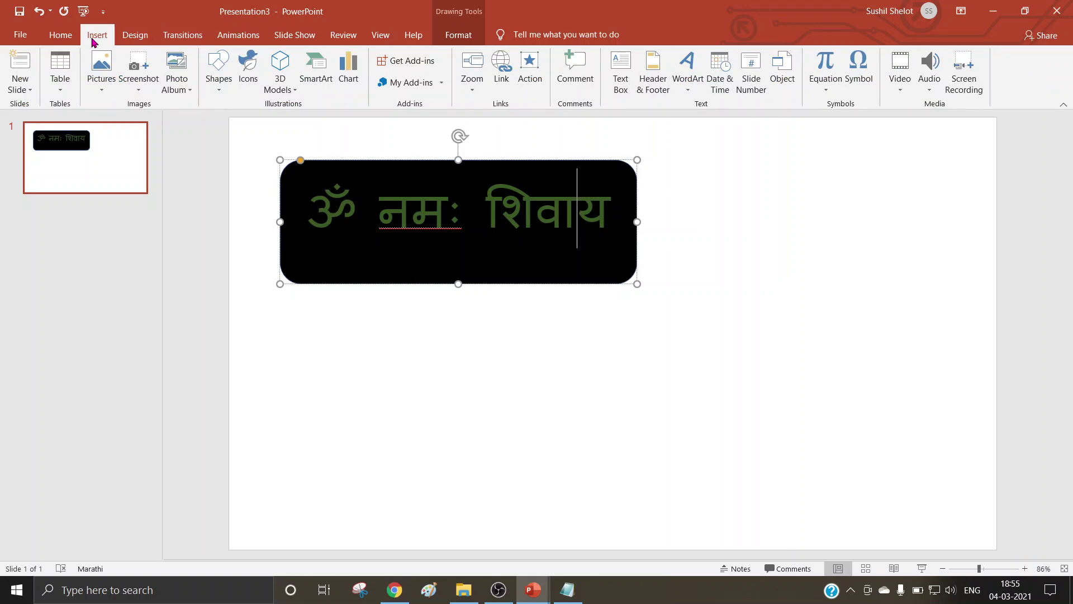
{"action": "left_click", "coordinate": [61, 35]}
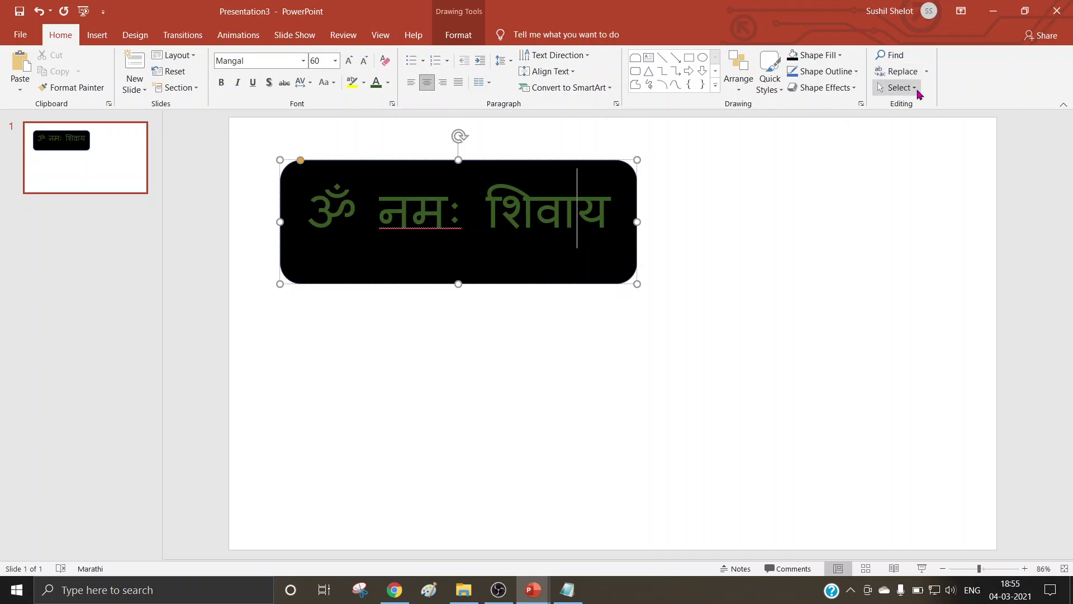
{"action": "left_click", "coordinate": [745, 94]}
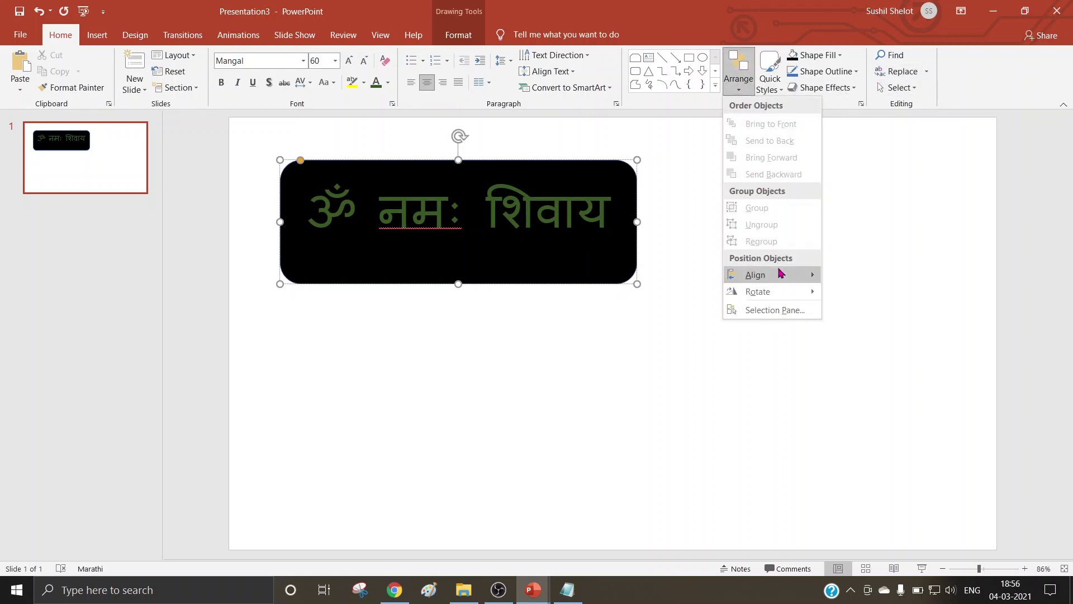
{"action": "mouse_move", "coordinate": [781, 278]}
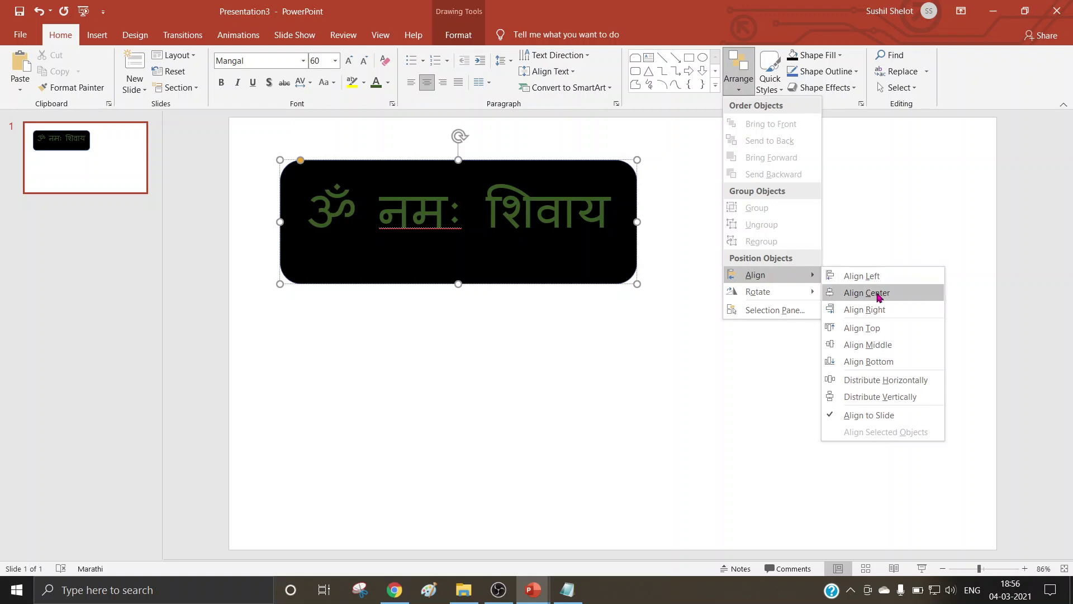
{"action": "left_click", "coordinate": [889, 351]}
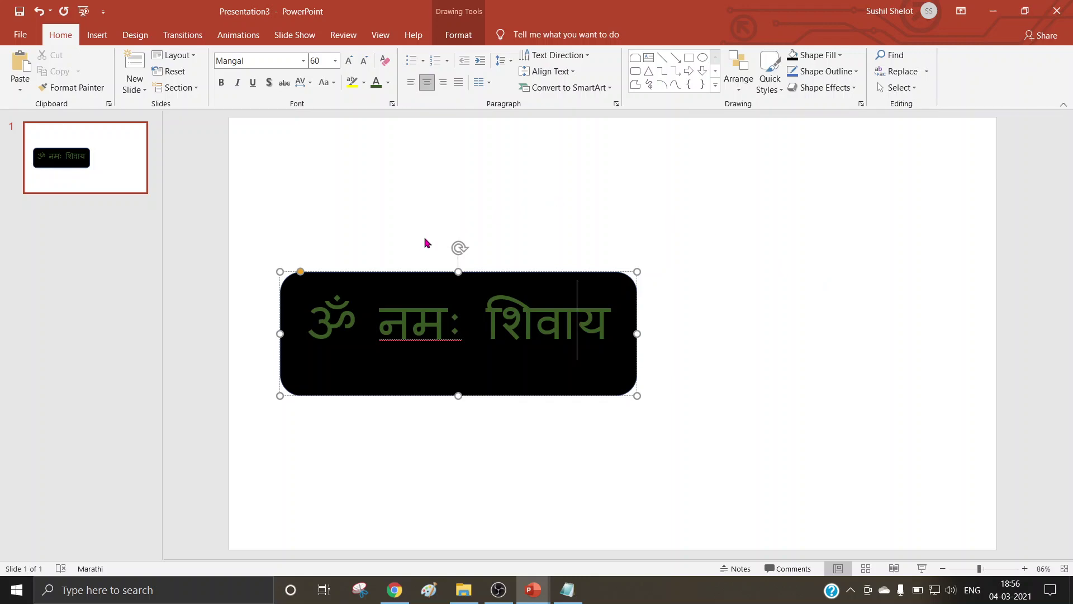
{"action": "double_click", "coordinate": [354, 318]}
{"action": "left_click", "coordinate": [390, 326]}
{"action": "left_click", "coordinate": [124, 173]}
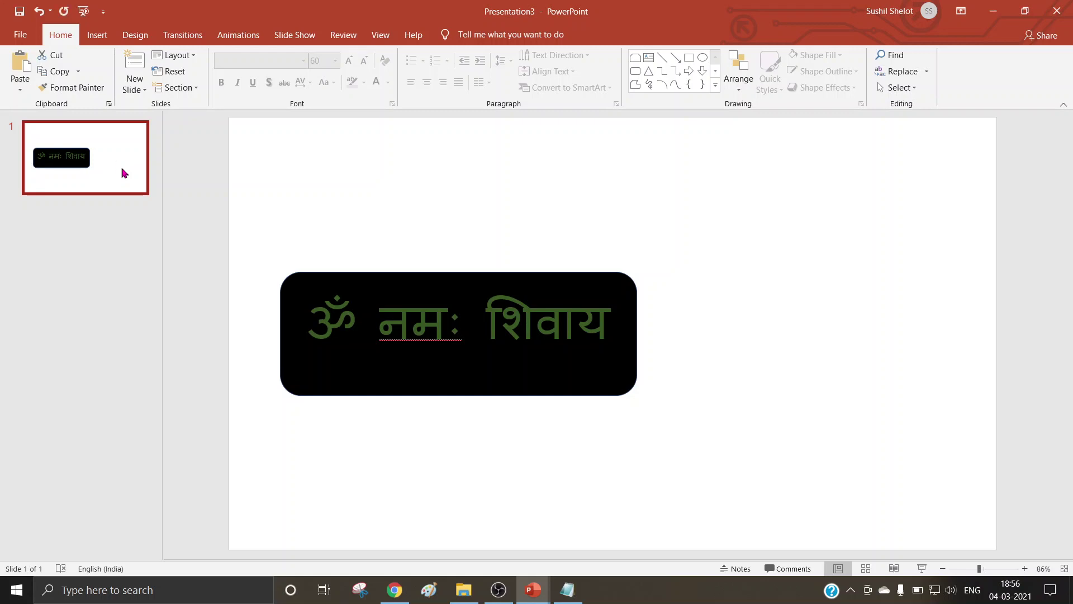
{"action": "left_click", "coordinate": [122, 226]}
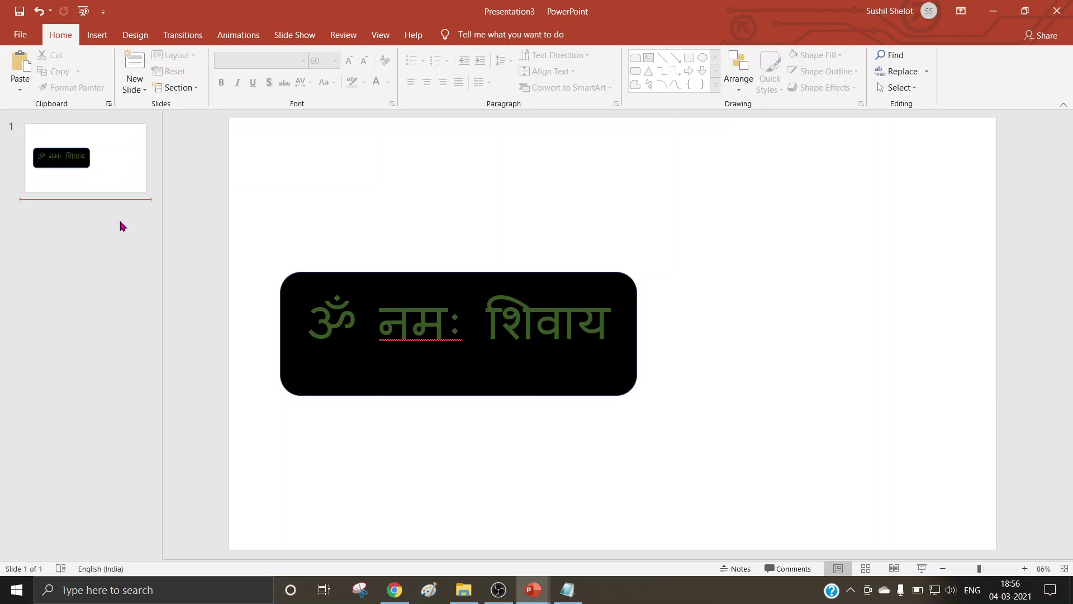
Paste six copies of the copied slide after slide 1, making seven slides in all.
{"action": "key", "text": "ctrl+v"}
{"action": "key", "text": "ctrl+v"}
{"action": "key", "text": "ctrl+v"}
{"action": "key", "text": "ctrl+v"}
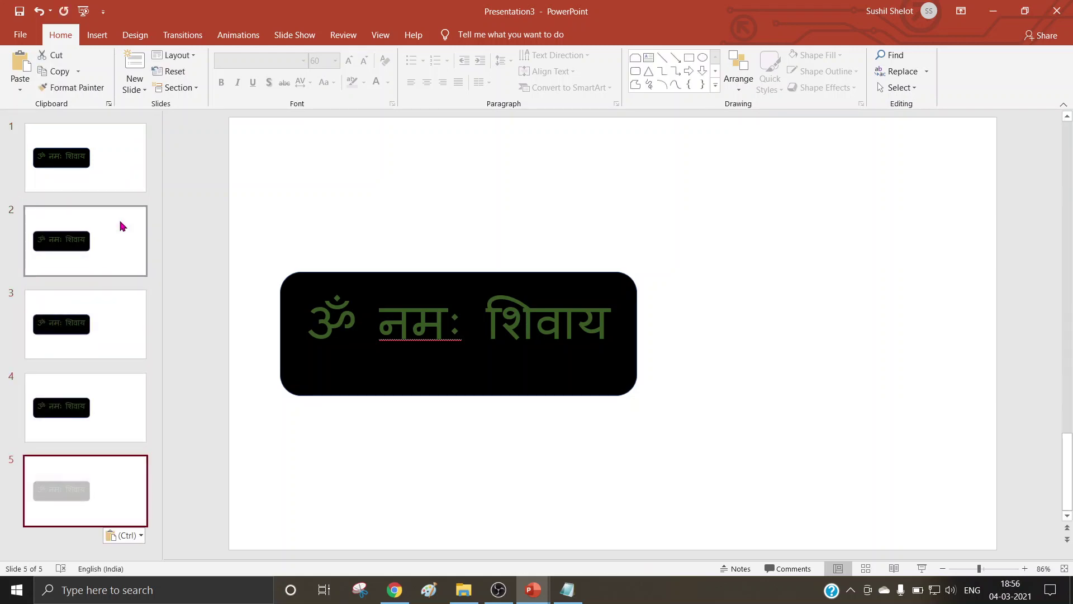
{"action": "key", "text": "ctrl+v"}
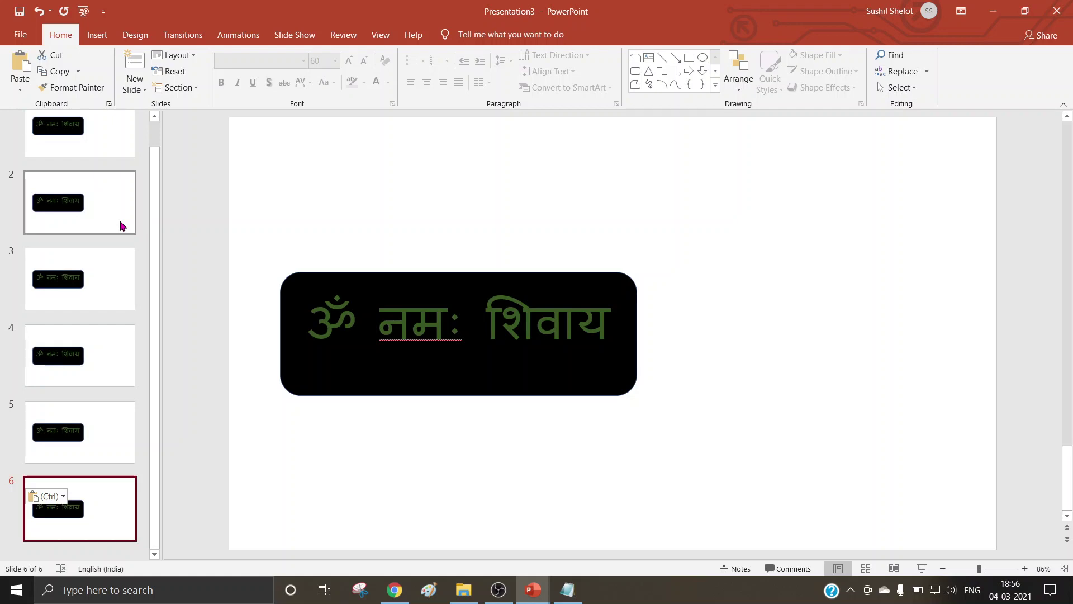
{"action": "key", "text": "ctrl+v"}
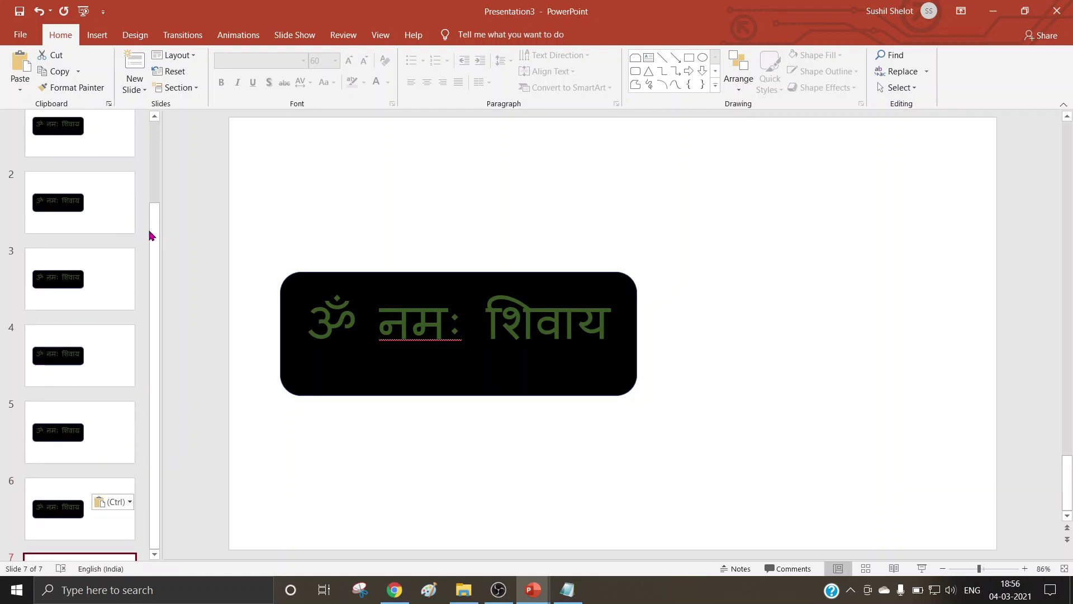
On slide 2, change the font colour of ॐ alone to the standard light green.
{"action": "left_click_drag", "start_coordinate": [148, 233], "coordinate": [149, 112]}
{"action": "left_click", "coordinate": [102, 169]}
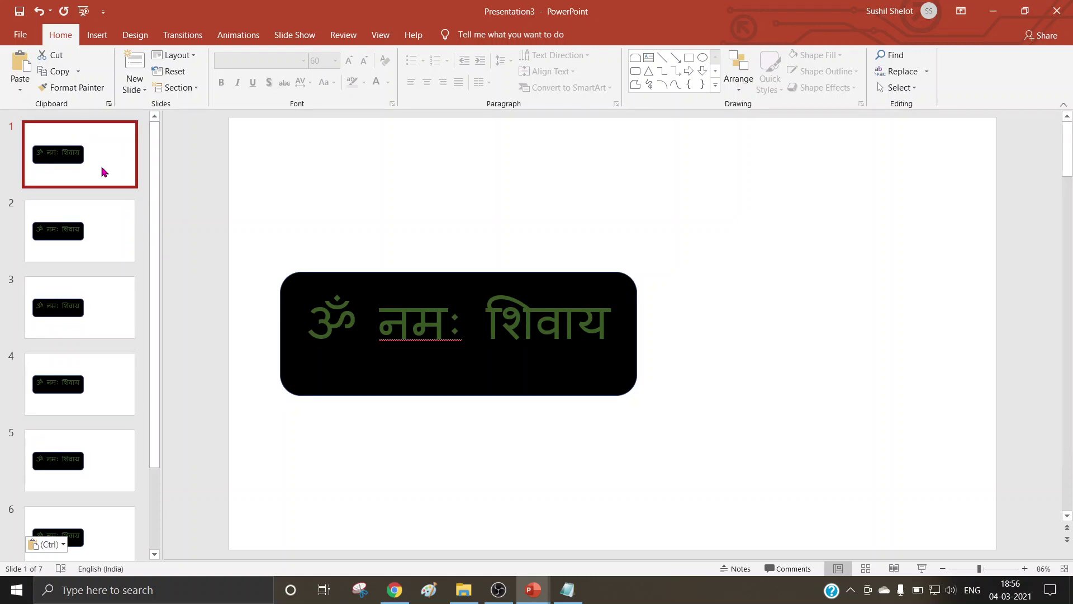
{"action": "left_click", "coordinate": [100, 236]}
{"action": "left_click_drag", "start_coordinate": [352, 317], "coordinate": [328, 318]}
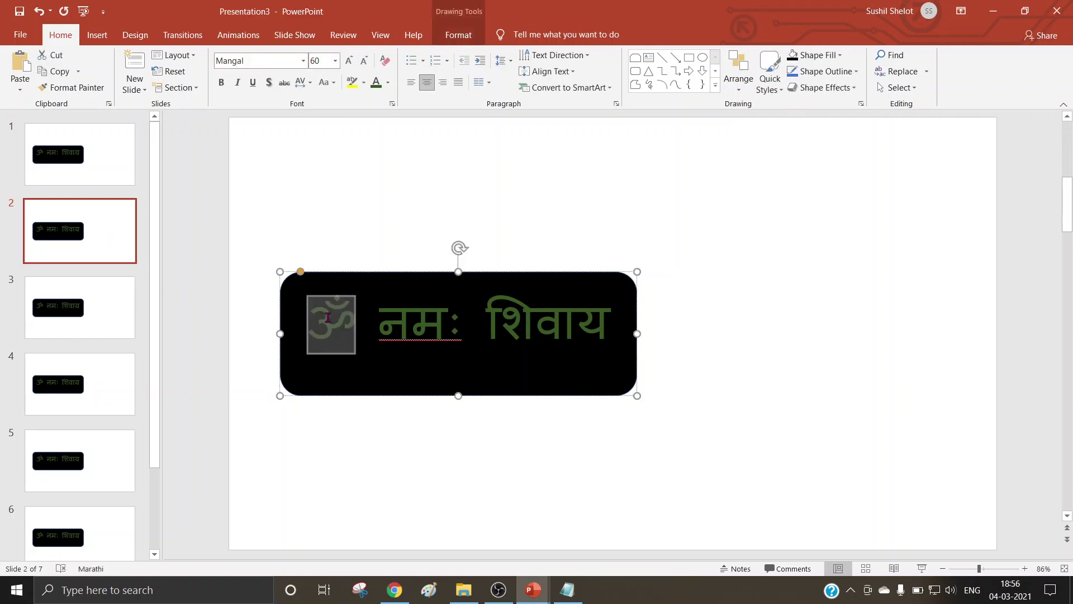
{"action": "left_click", "coordinate": [389, 84]}
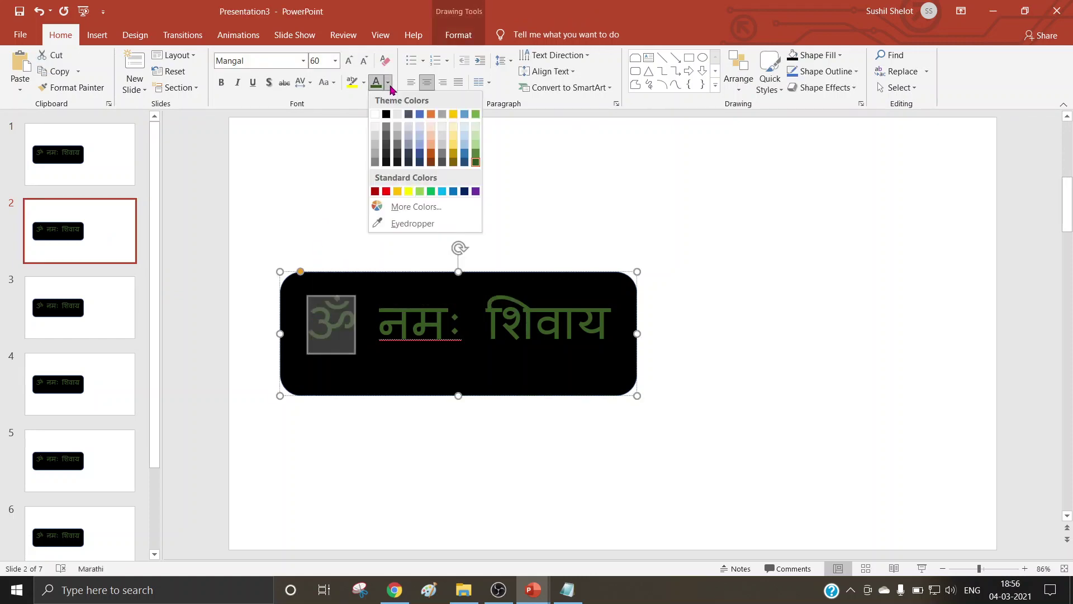
{"action": "left_click", "coordinate": [420, 192]}
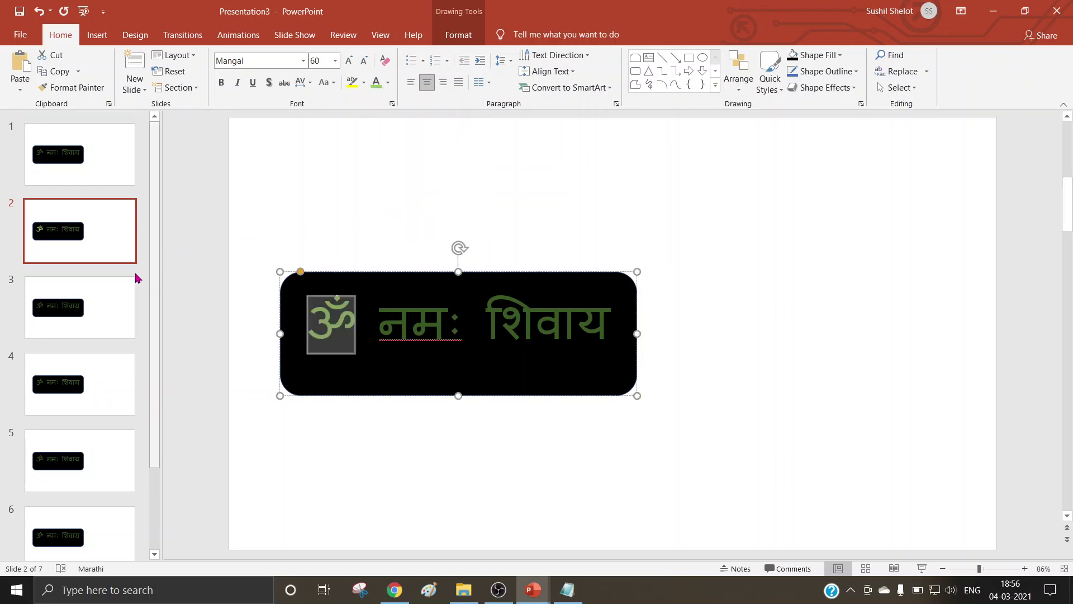
On slide 3, apply the light green font colour to ॐ and to the letter न.
{"action": "left_click", "coordinate": [112, 299]}
{"action": "left_click_drag", "start_coordinate": [409, 322], "coordinate": [325, 322]}
{"action": "left_click", "coordinate": [325, 320]}
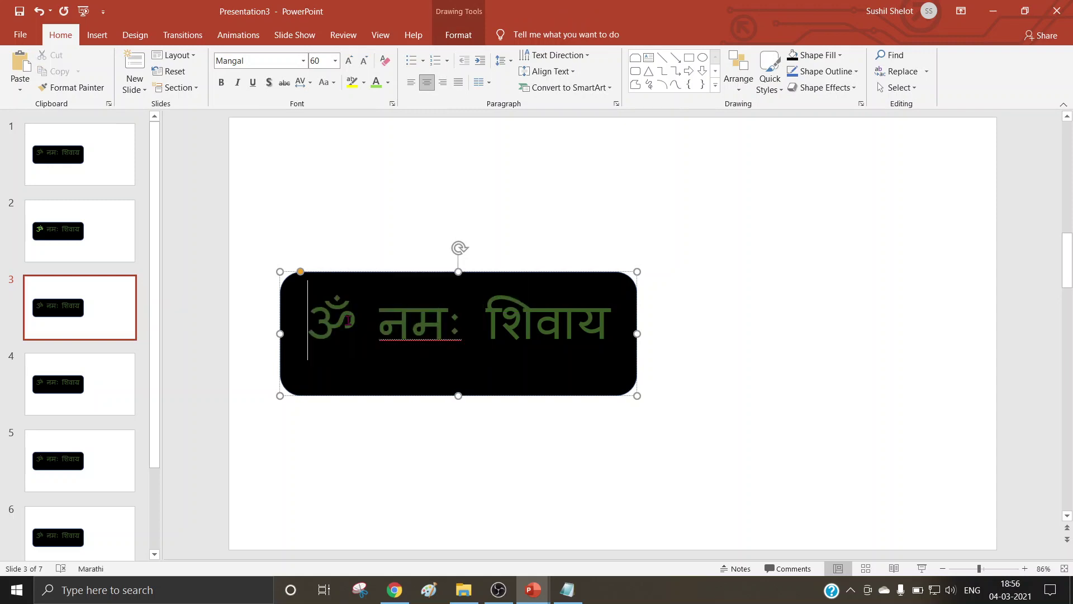
{"action": "double_click", "coordinate": [348, 320]}
{"action": "left_click", "coordinate": [377, 83]}
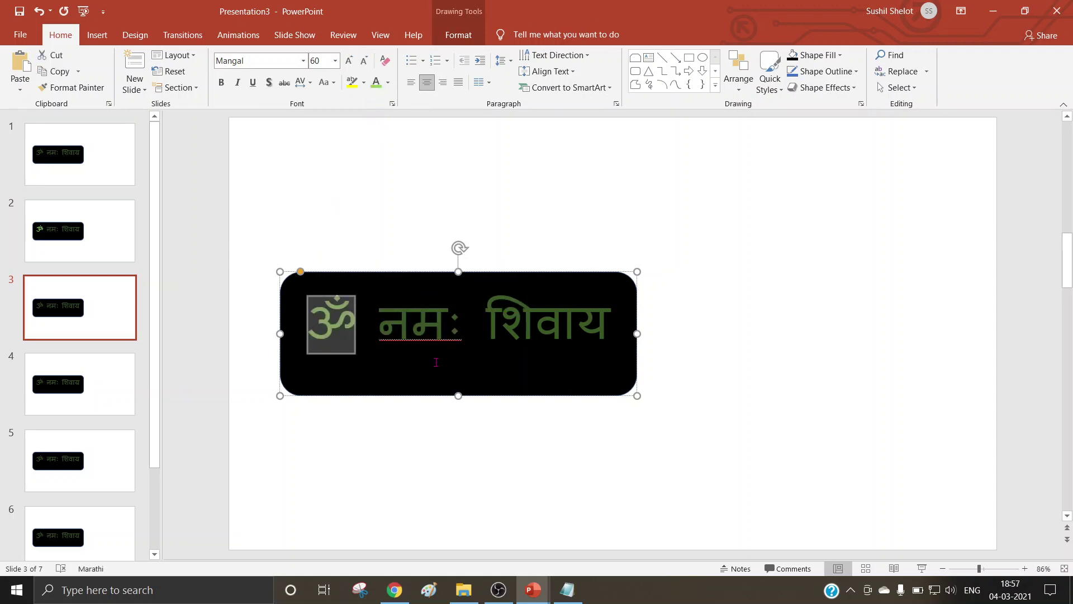
{"action": "left_click_drag", "start_coordinate": [406, 322], "coordinate": [380, 322]}
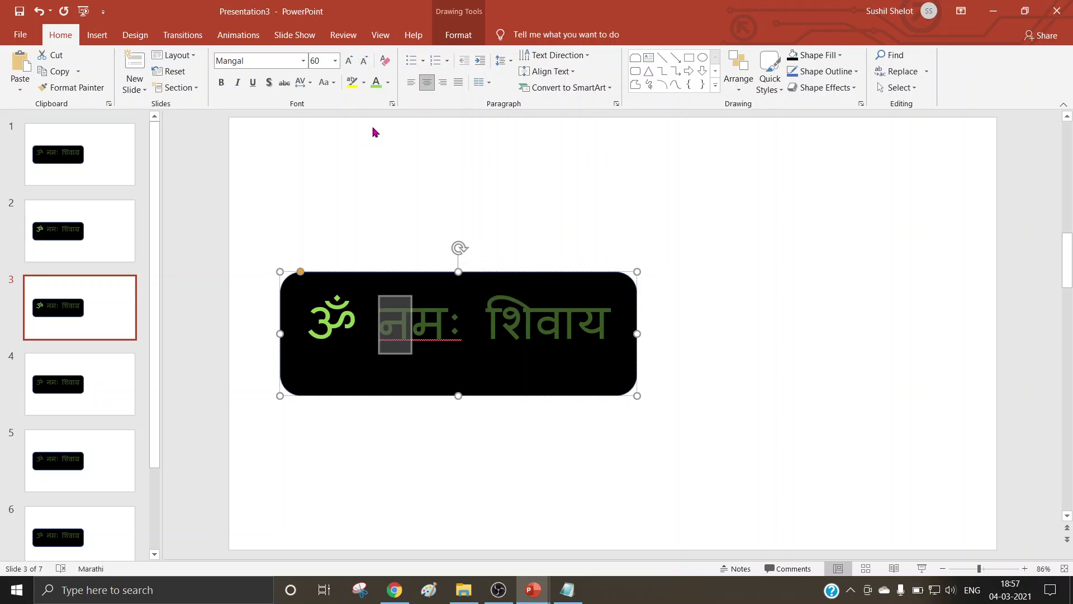
{"action": "left_click", "coordinate": [371, 88]}
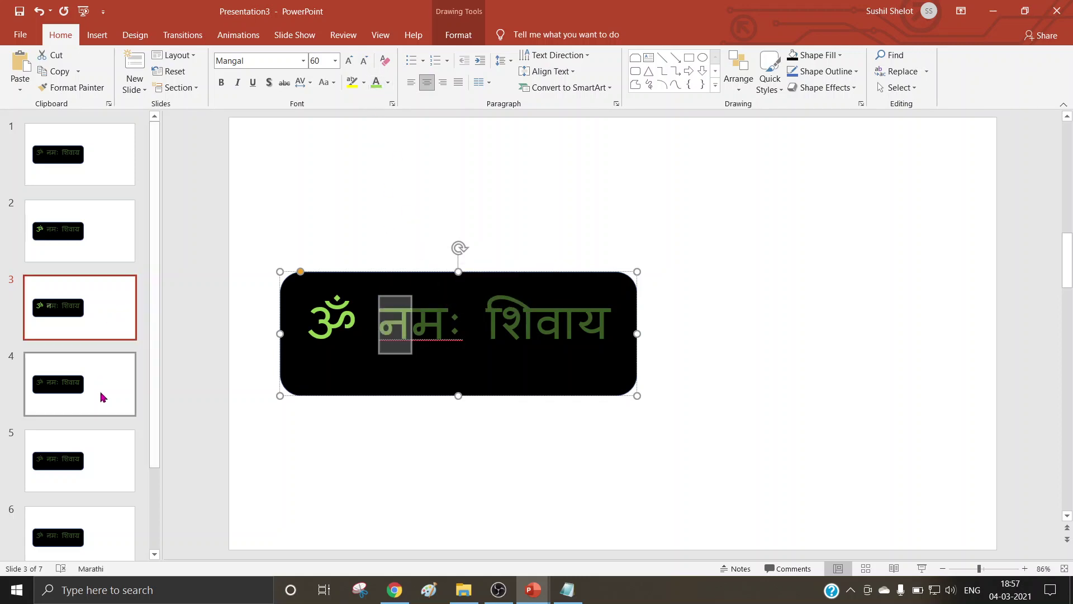
On slide 4, apply the light green font colour to ॐ नमः.
{"action": "left_click", "coordinate": [101, 394]}
{"action": "left_click_drag", "start_coordinate": [465, 332], "coordinate": [323, 332]}
{"action": "left_click", "coordinate": [376, 82]}
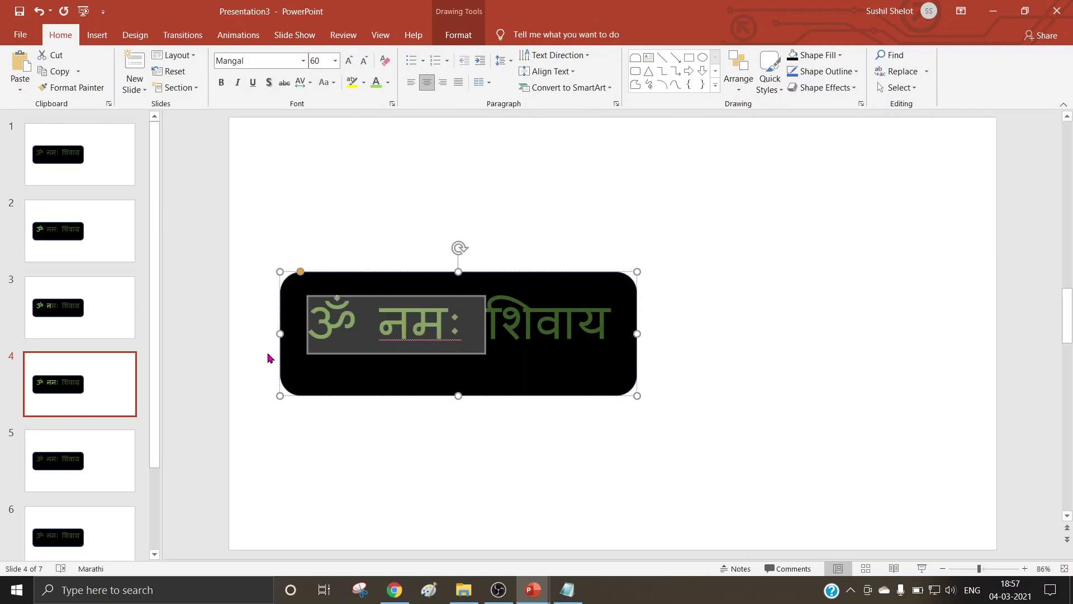
On slide 5, apply the light green font colour to ॐ नमः and to the syllable शि.
{"action": "left_click", "coordinate": [102, 453]}
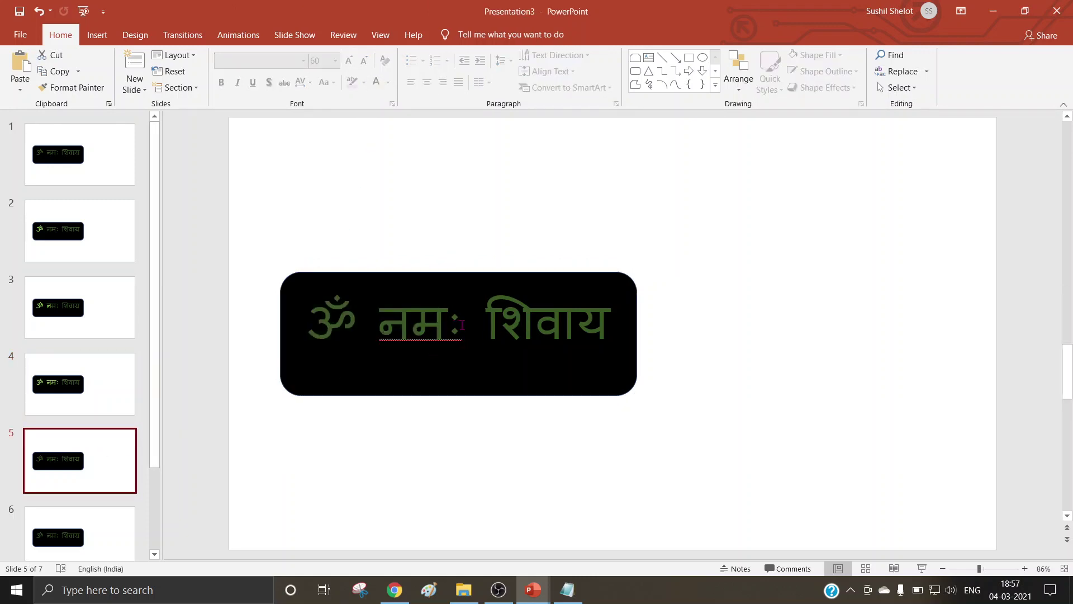
{"action": "left_click_drag", "start_coordinate": [462, 324], "coordinate": [309, 326]}
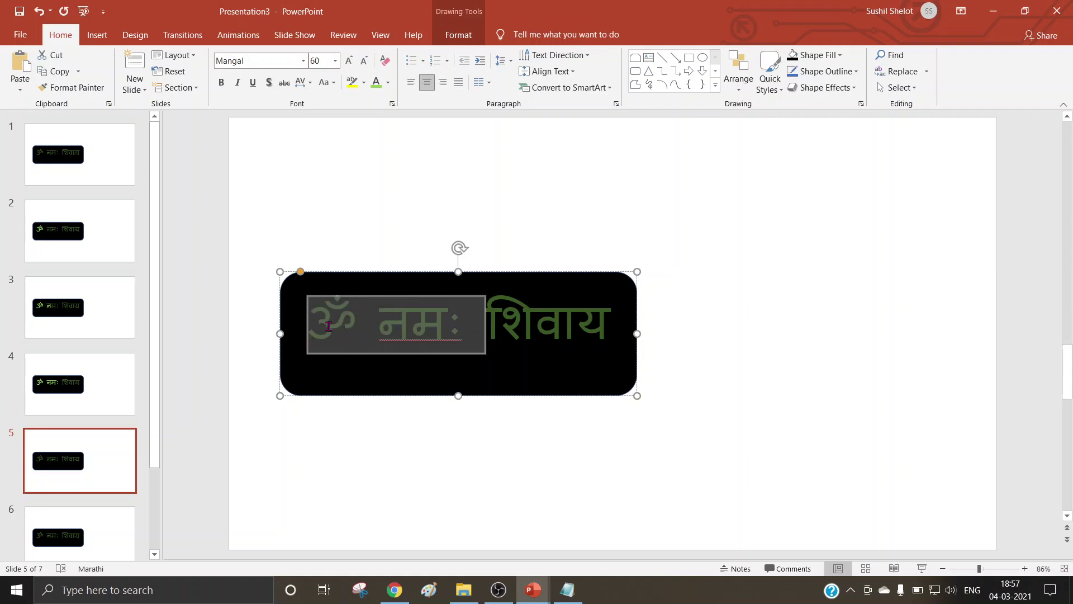
{"action": "left_click", "coordinate": [376, 83]}
{"action": "left_click_drag", "start_coordinate": [536, 326], "coordinate": [499, 328]}
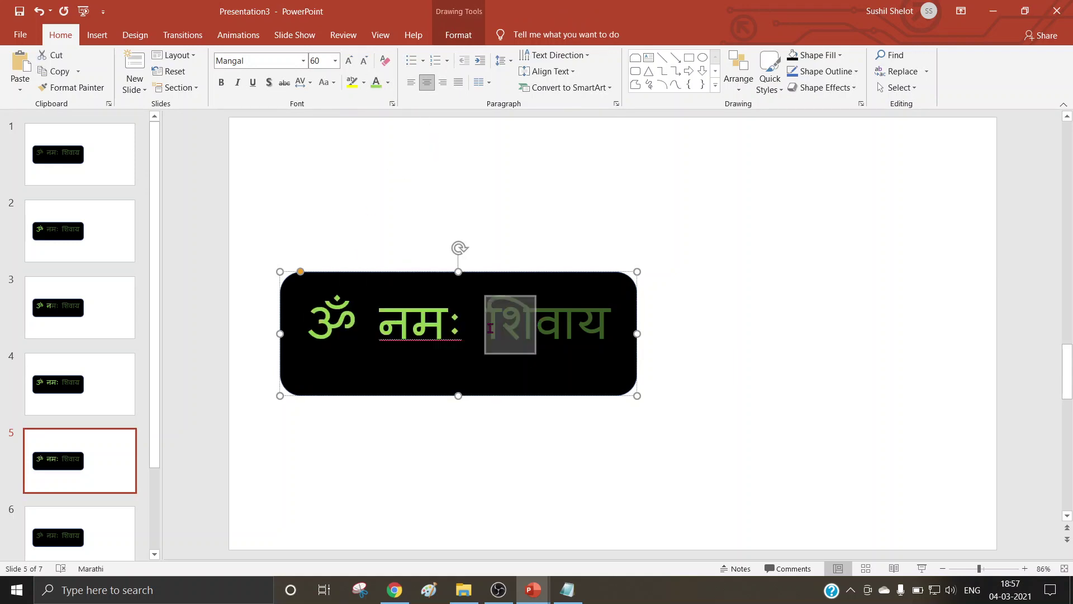
{"action": "left_click", "coordinate": [376, 83]}
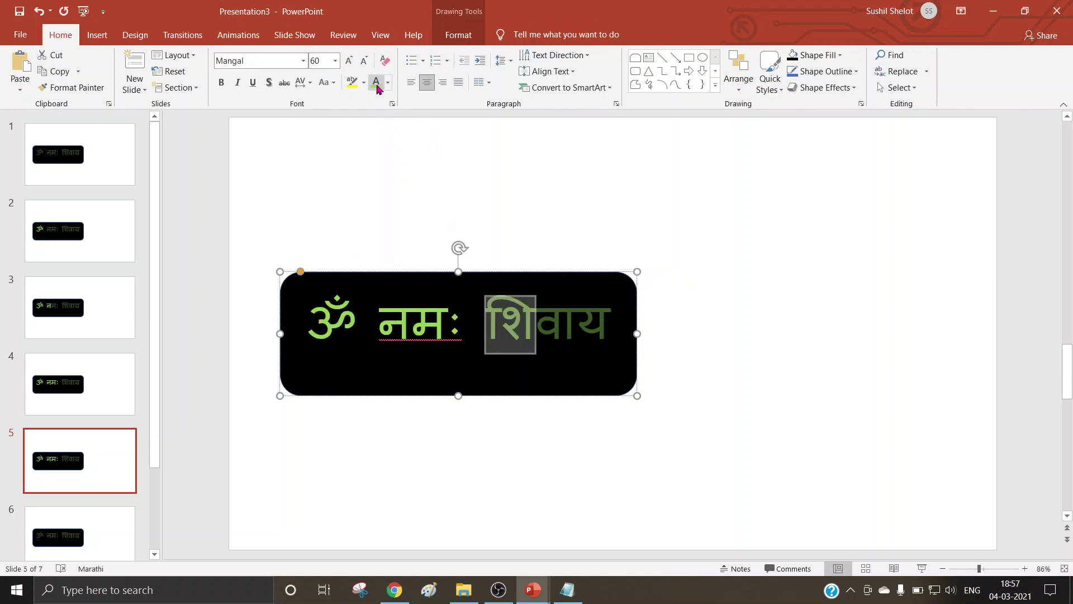
On slide 6, apply the light green font colour to ॐ नमः and to शिवा, leaving out the final य.
{"action": "left_click", "coordinate": [127, 513]}
{"action": "left_click_drag", "start_coordinate": [481, 333], "coordinate": [327, 328]}
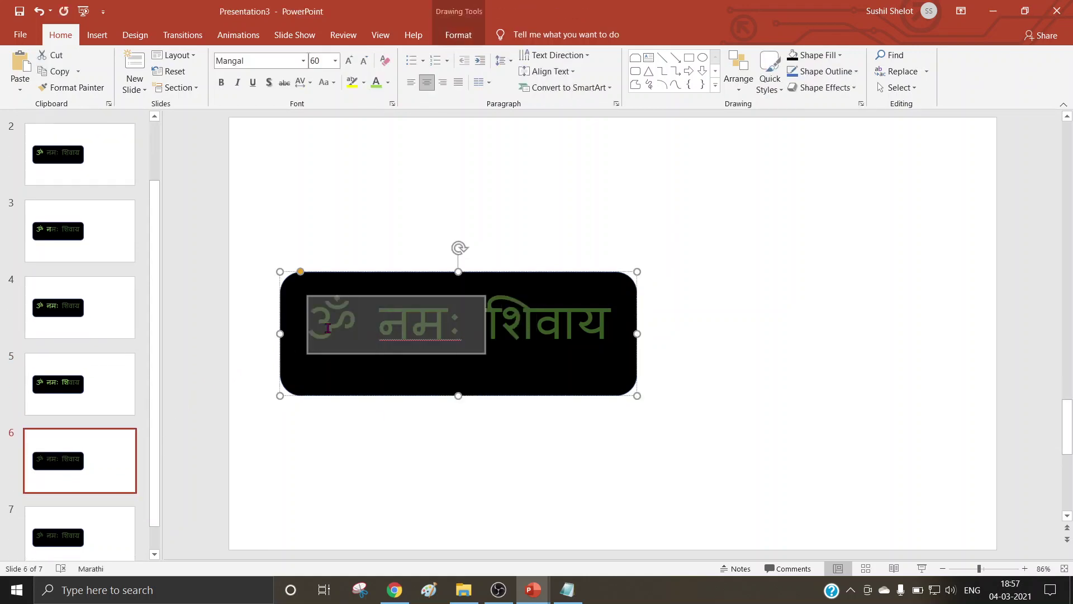
{"action": "left_click", "coordinate": [376, 83]}
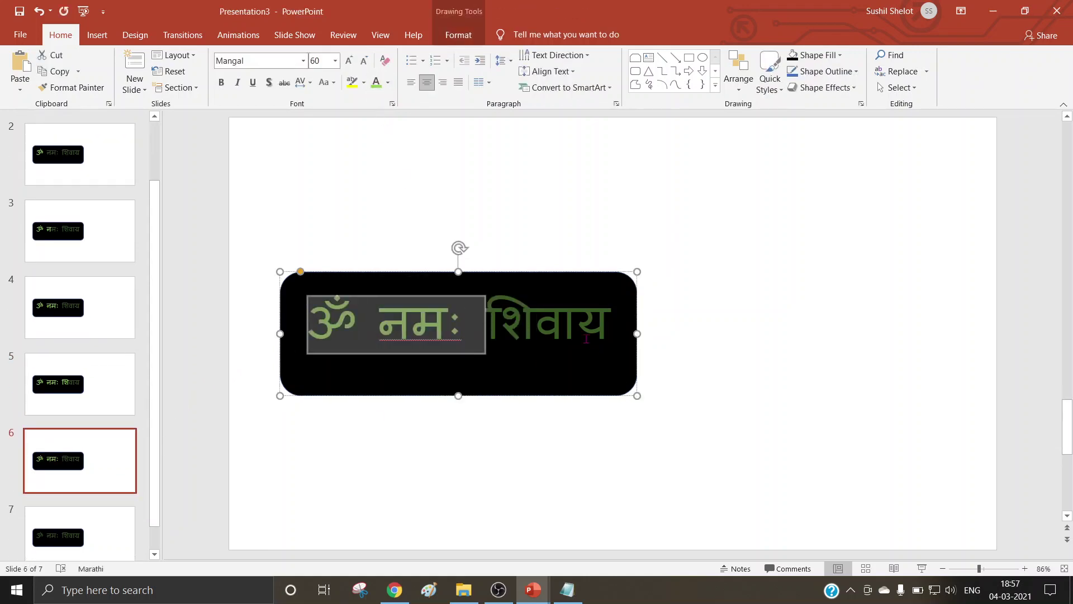
{"action": "left_click_drag", "start_coordinate": [586, 339], "coordinate": [486, 334]}
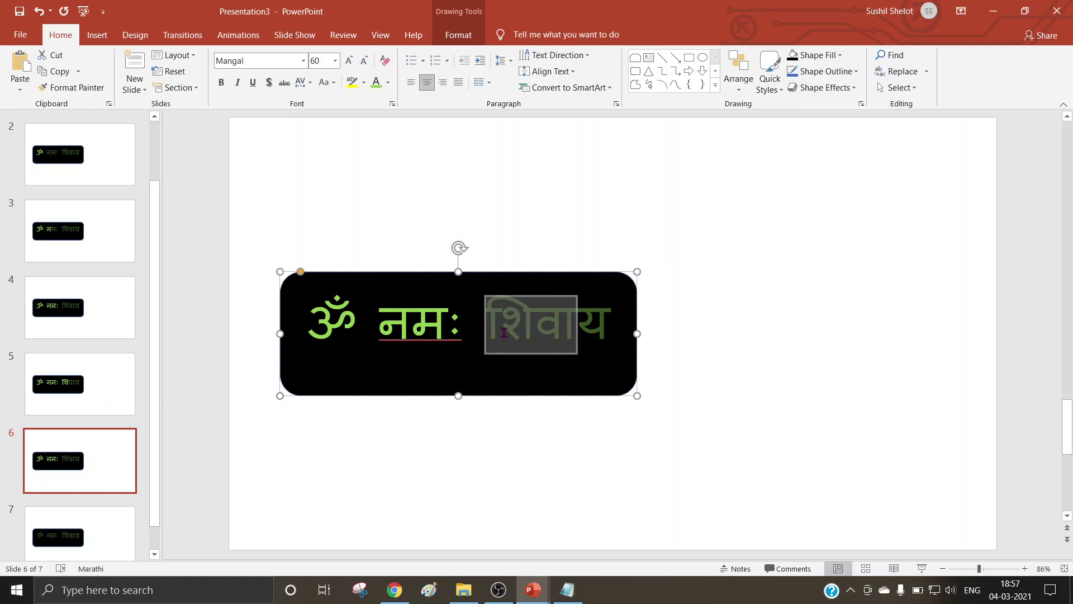
{"action": "left_click", "coordinate": [381, 86]}
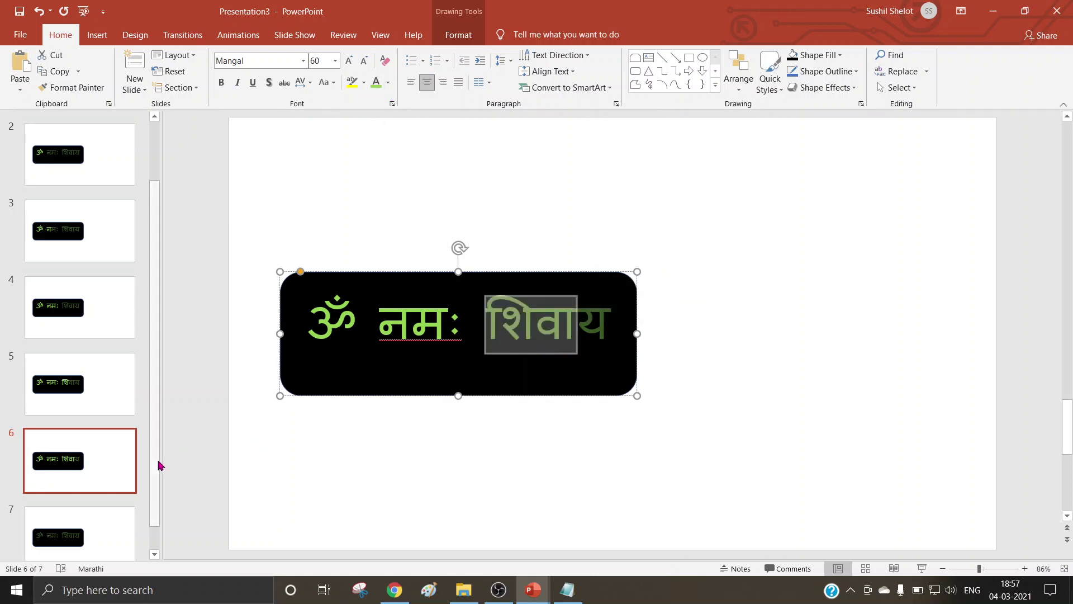
On slide 7, apply the light green font colour to the whole phrase ॐ नमः शिवाय.
{"action": "left_click", "coordinate": [115, 524]}
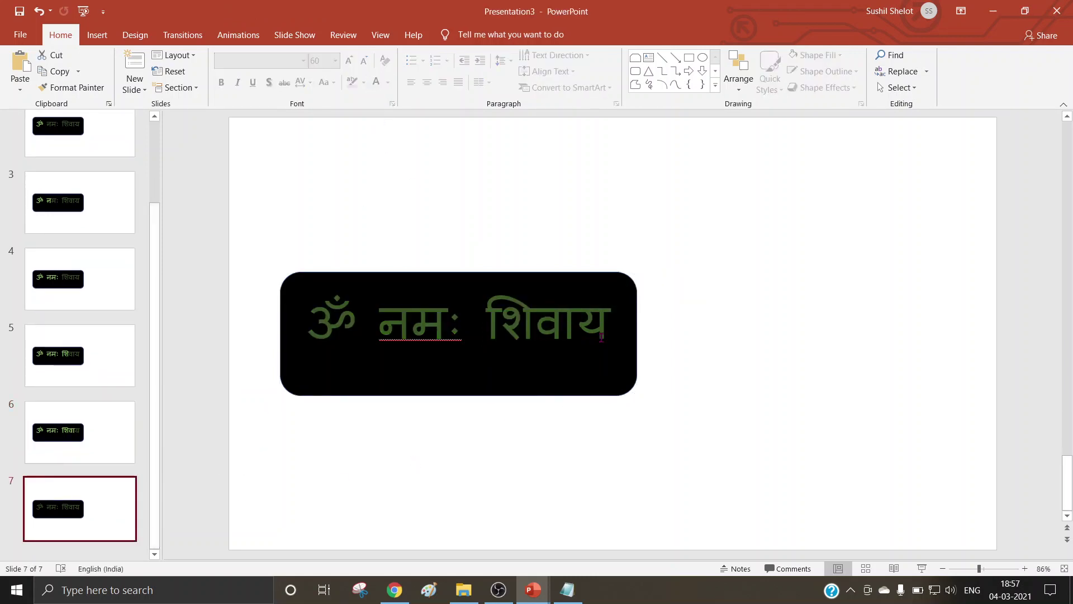
{"action": "left_click_drag", "start_coordinate": [606, 333], "coordinate": [329, 333]}
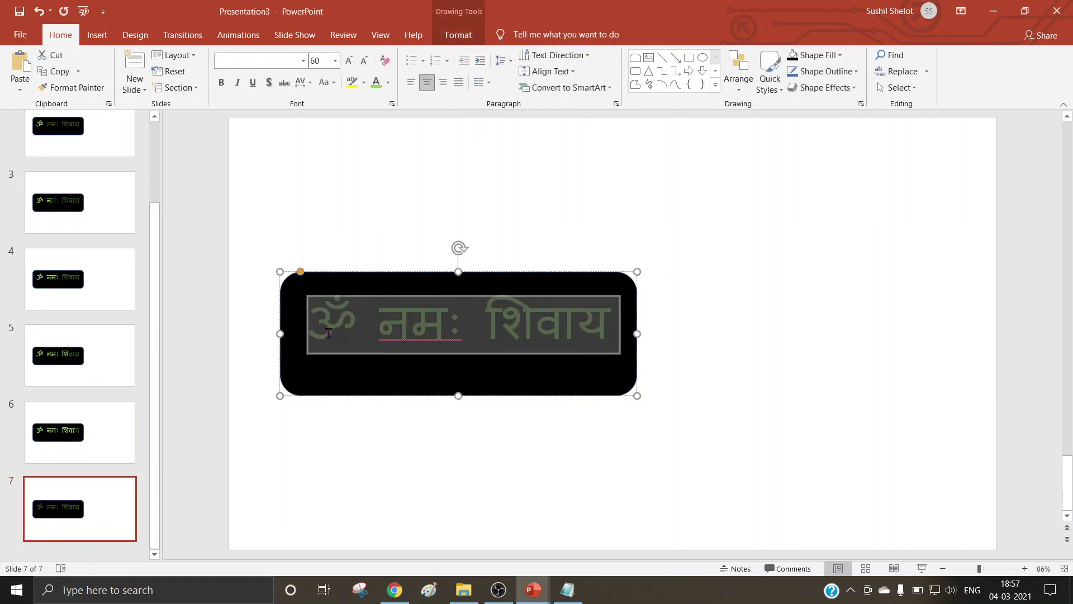
{"action": "left_click", "coordinate": [373, 90]}
{"action": "left_click", "coordinate": [748, 326]}
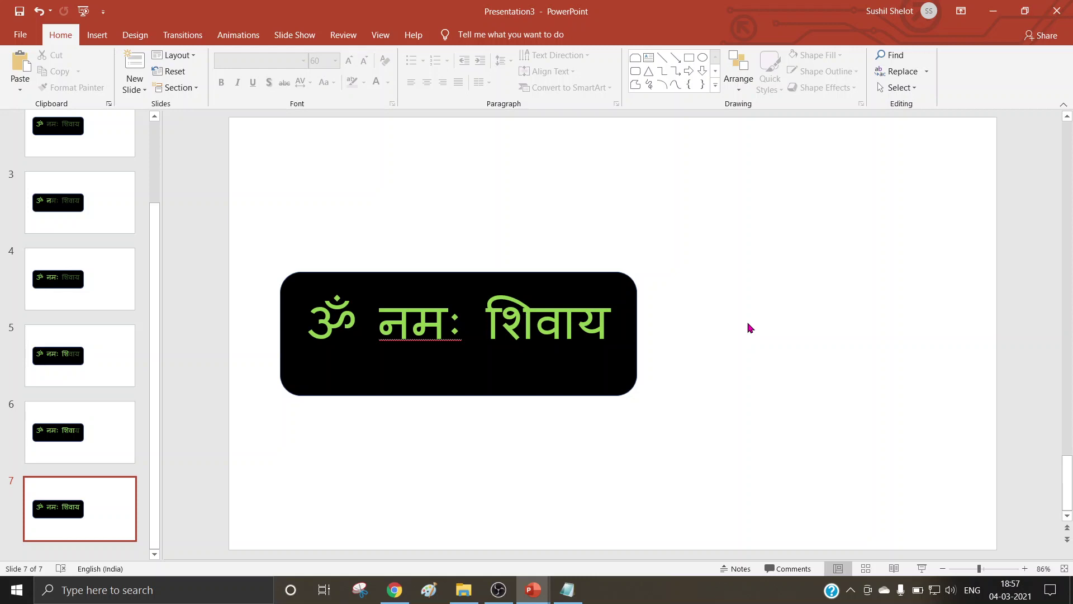
Set all seven slides to advance automatically after 00:00.50.
{"action": "left_click_drag", "start_coordinate": [154, 226], "coordinate": [154, 141]}
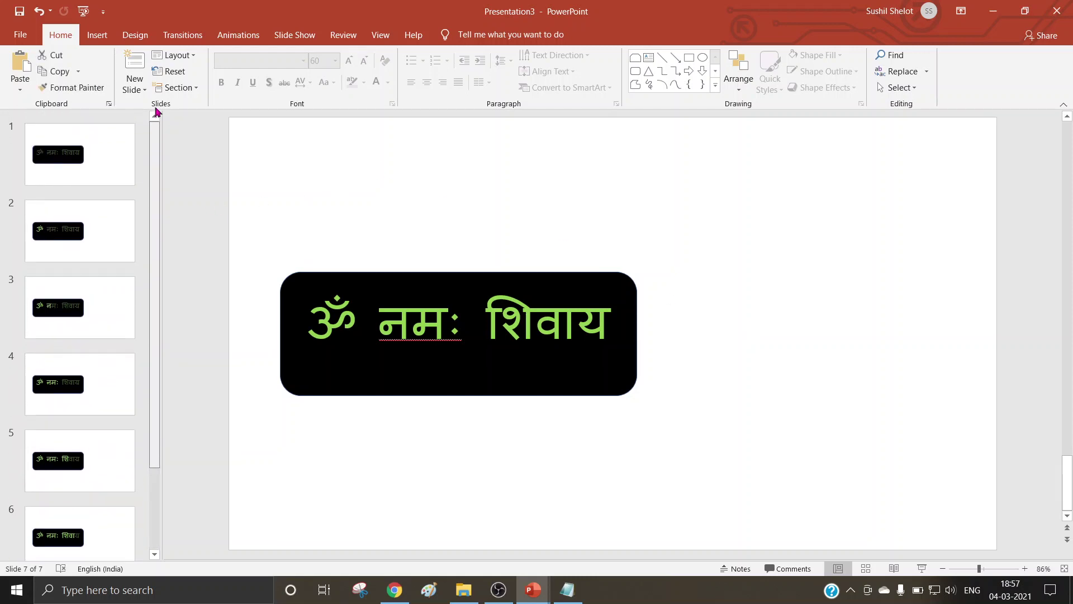
{"action": "key", "text": "ctrl+a"}
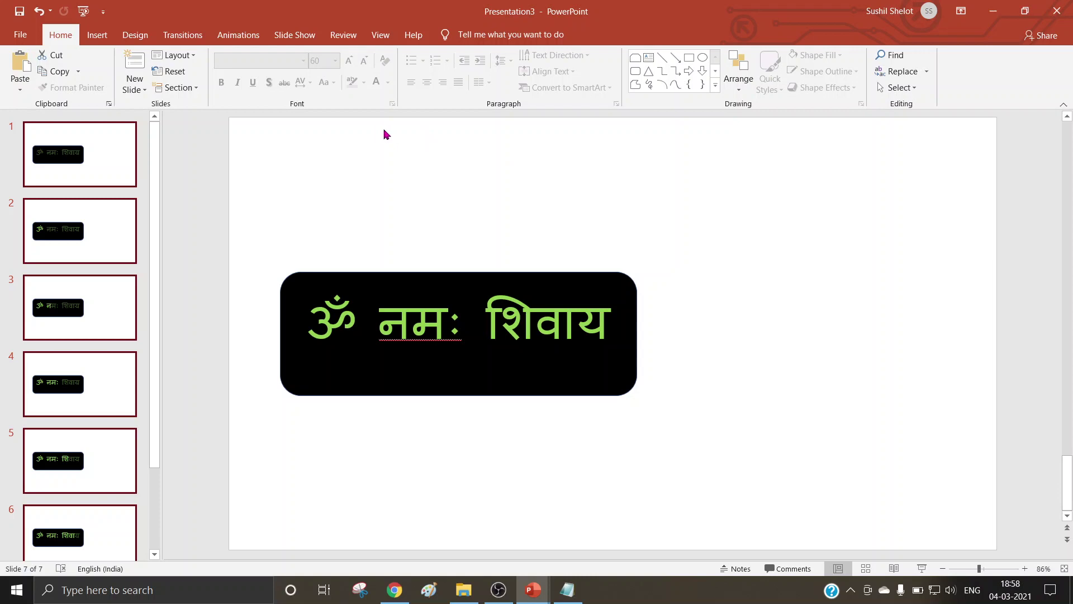
{"action": "left_click", "coordinate": [175, 39]}
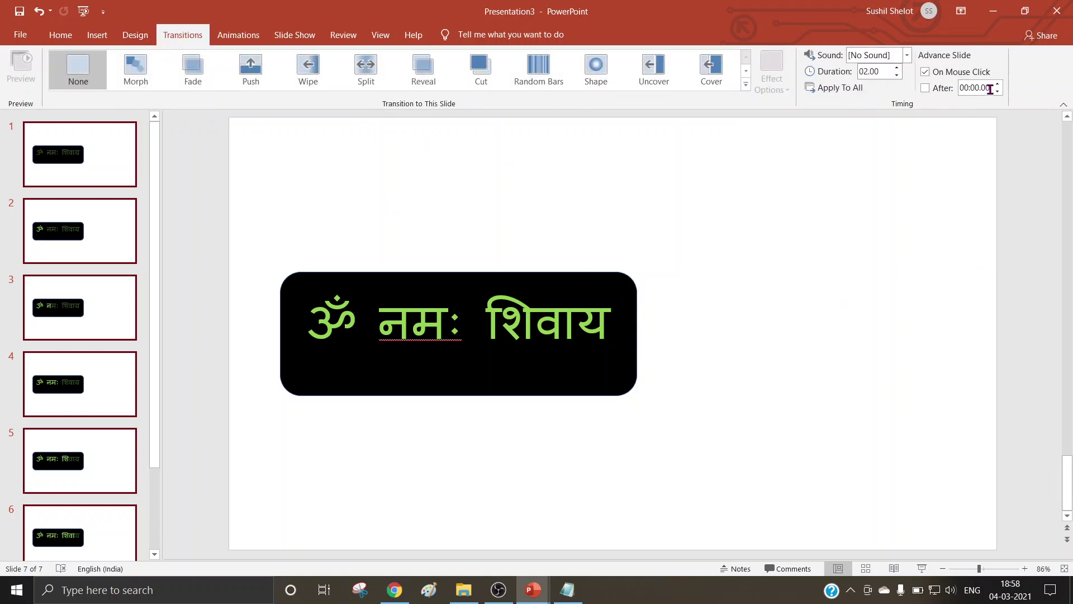
{"action": "left_click", "coordinate": [987, 88]}
{"action": "left_click_drag", "start_coordinate": [990, 86], "coordinate": [982, 86]}
{"action": "type", "text": "5"}
{"action": "left_click", "coordinate": [944, 206]}
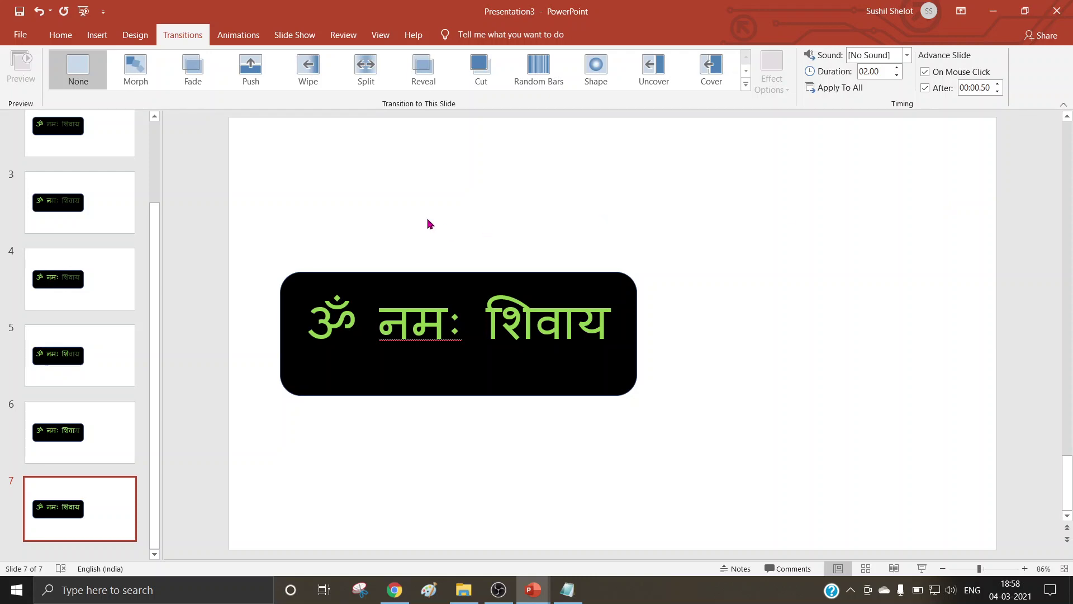
Play the slide show from the first slide through to its end, and exit it.
{"action": "left_click_drag", "start_coordinate": [157, 220], "coordinate": [155, 131]}
{"action": "left_click", "coordinate": [126, 148]}
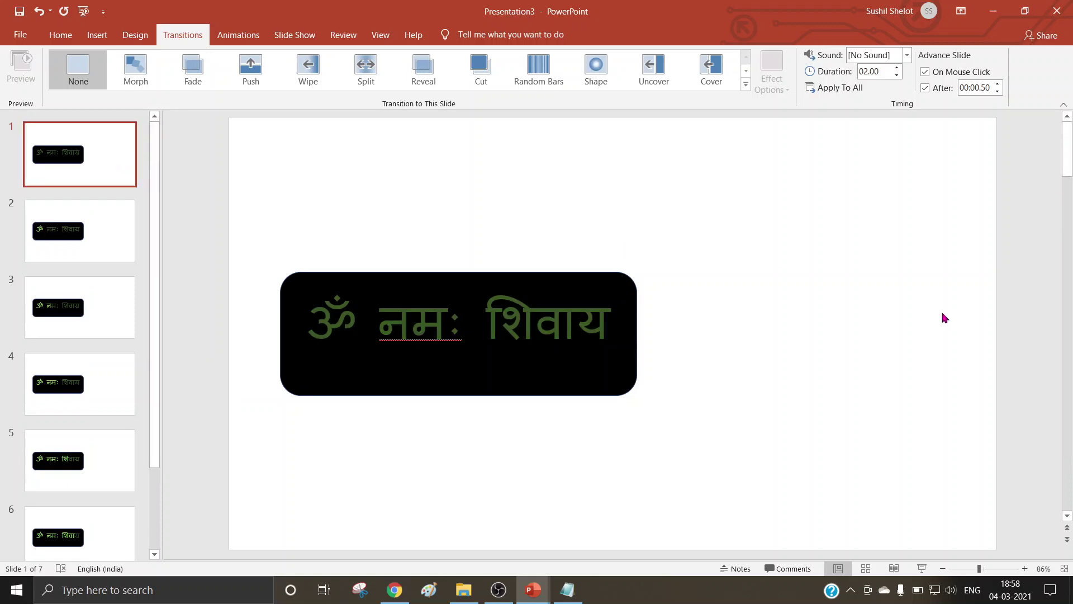
{"action": "left_click", "coordinate": [305, 39]}
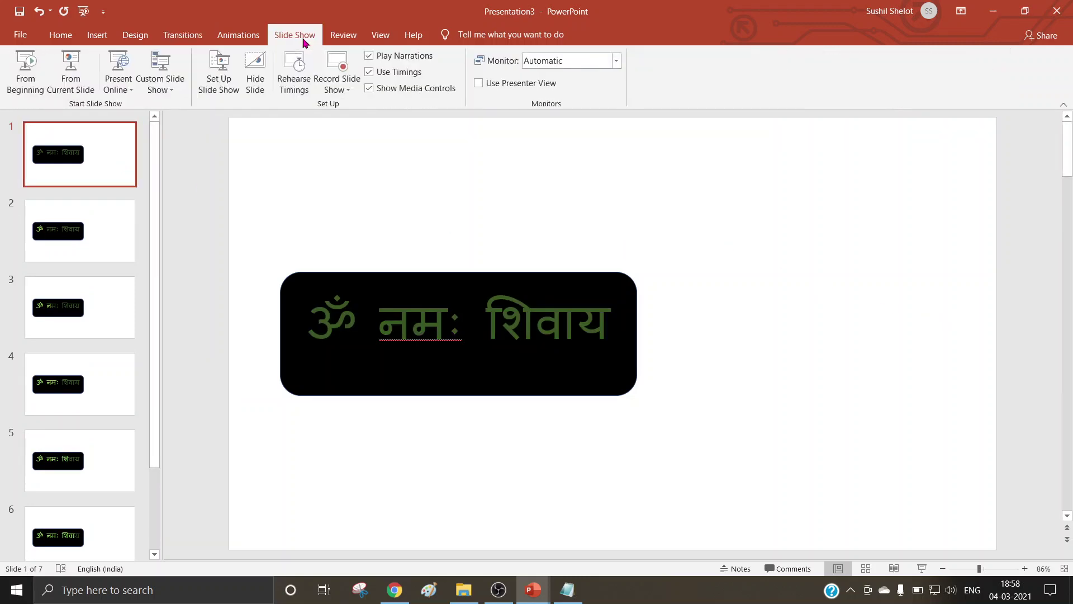
{"action": "left_click", "coordinate": [22, 64]}
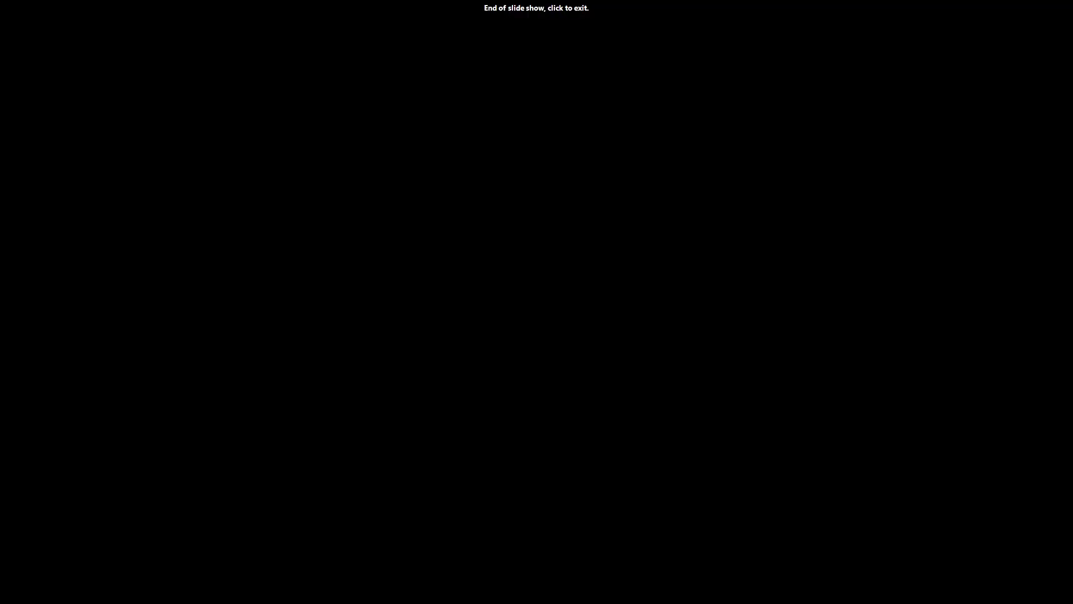
{"action": "left_click", "coordinate": [787, 205]}
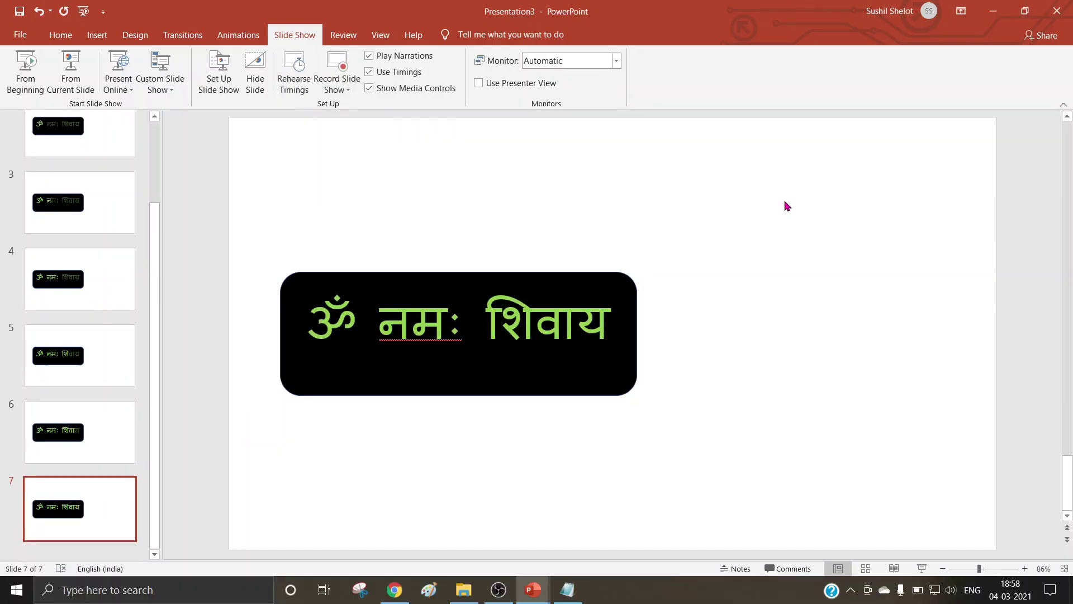
Export all slides in GIF Graphics Interchange Format under the name Shiva animation in the Desktop's Animated gif folder.
{"action": "left_click_drag", "start_coordinate": [153, 242], "coordinate": [155, 126]}
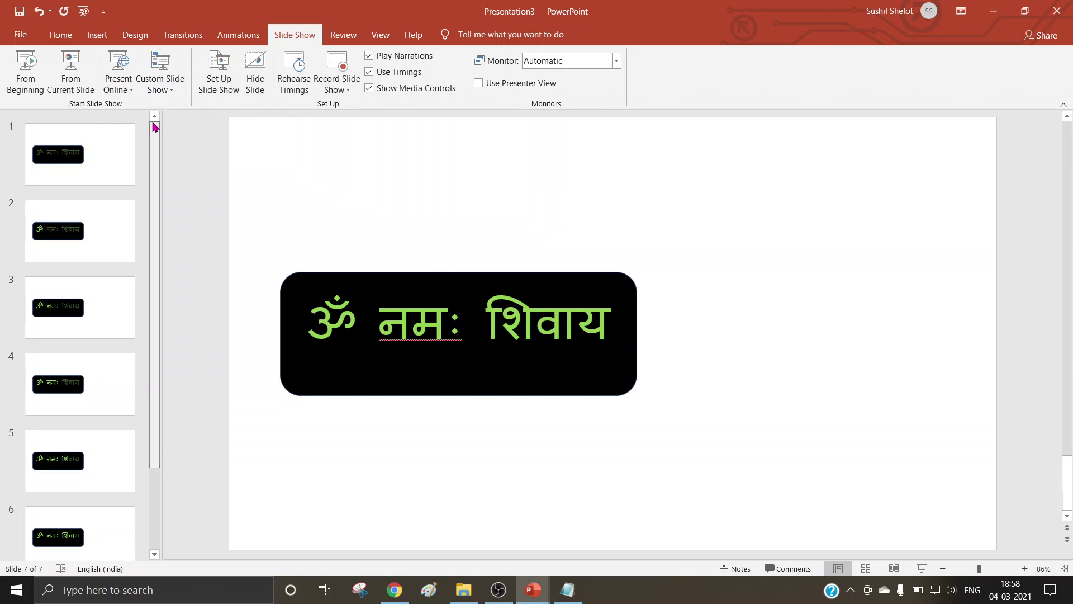
{"action": "left_click", "coordinate": [30, 42]}
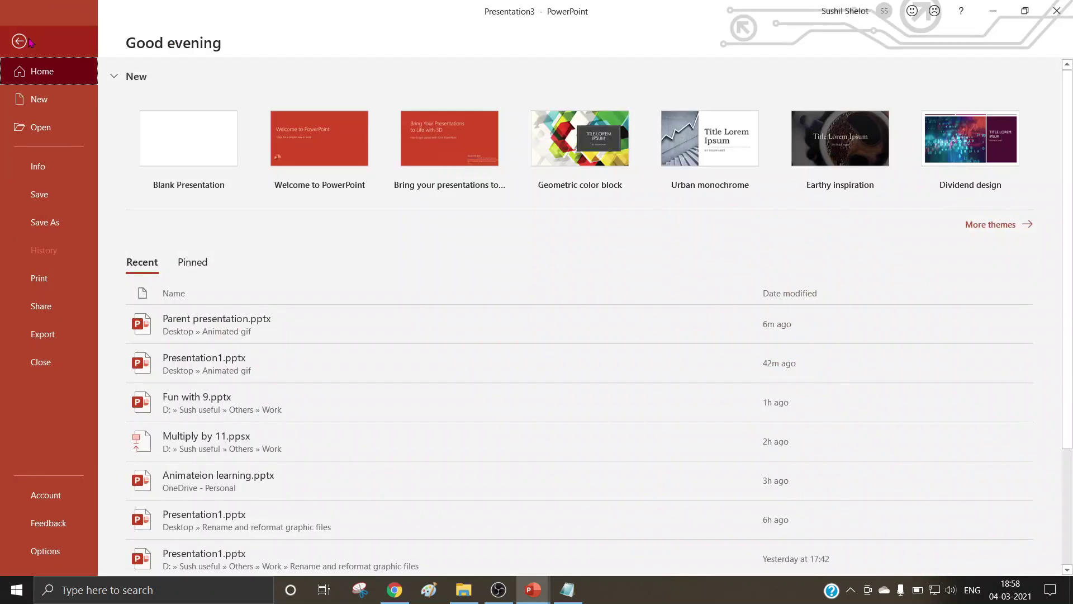
{"action": "left_click", "coordinate": [53, 224]}
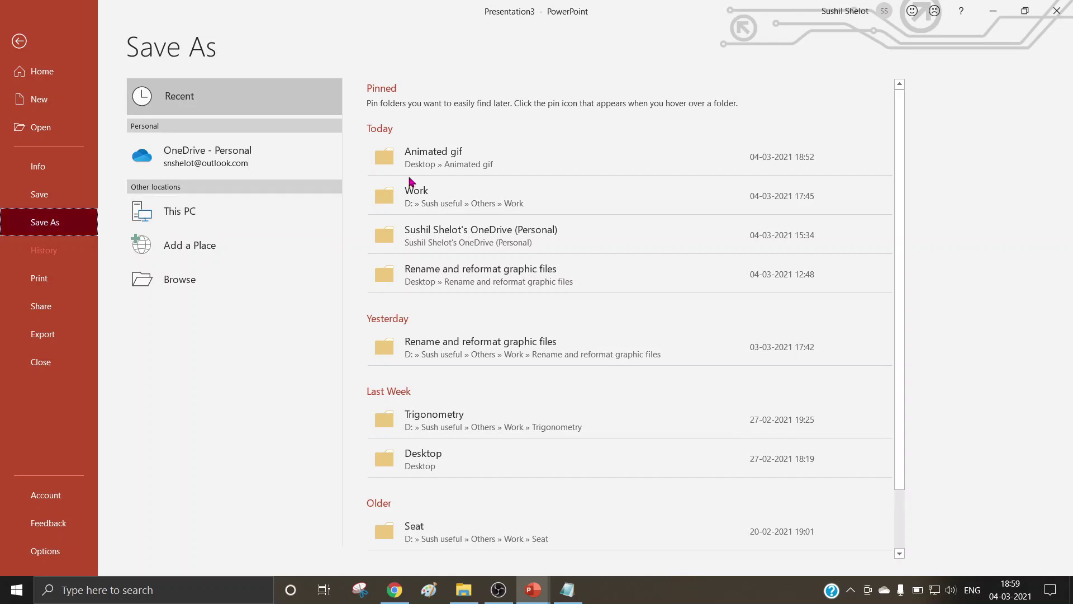
{"action": "left_click", "coordinate": [438, 162]}
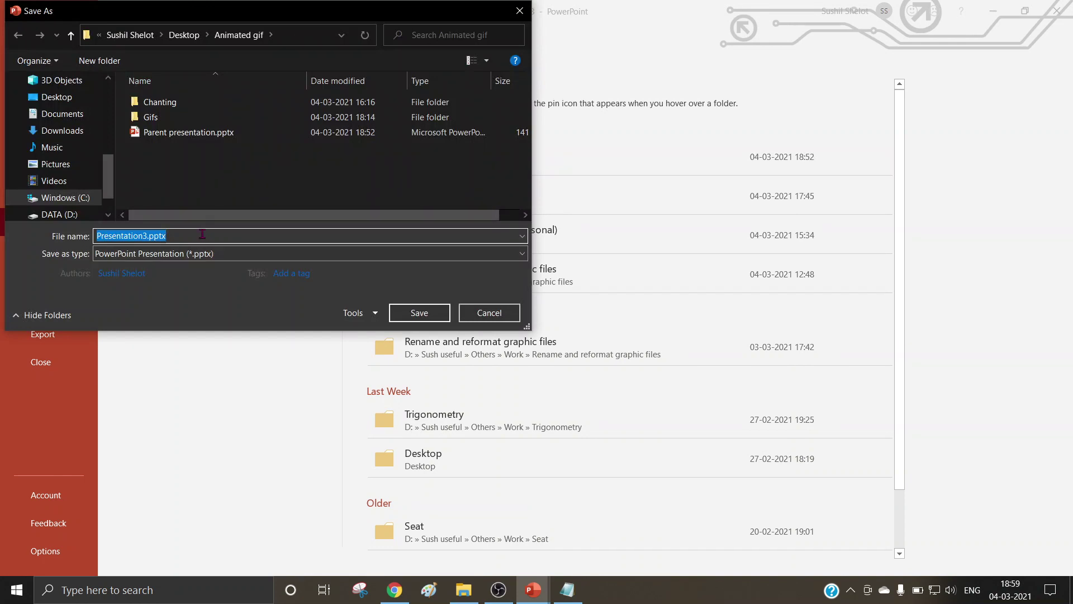
{"action": "type", "text": "Sh"}
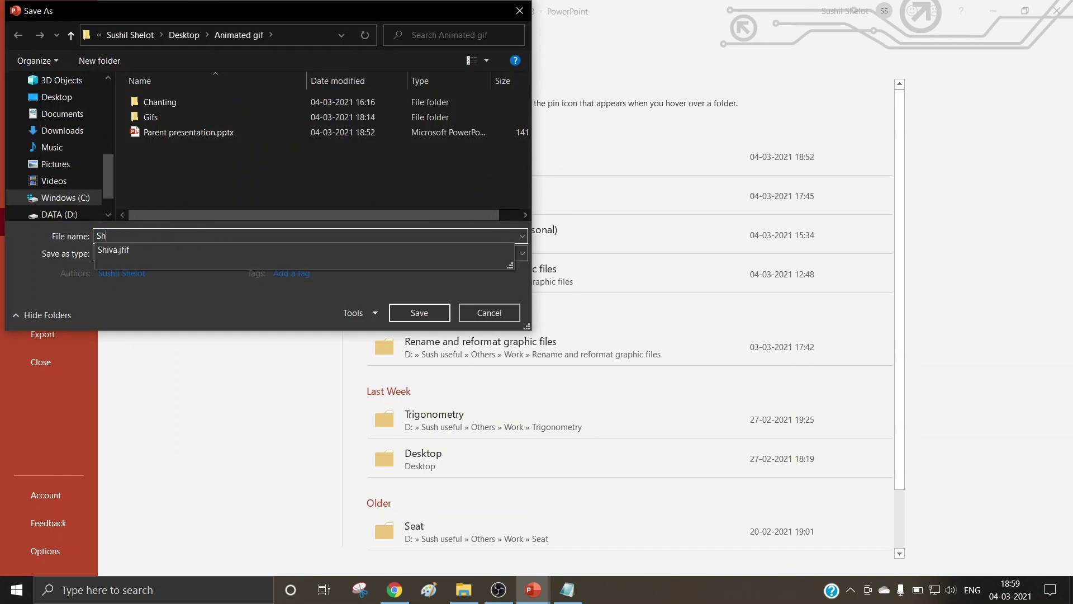
{"action": "type", "text": "iva animation"}
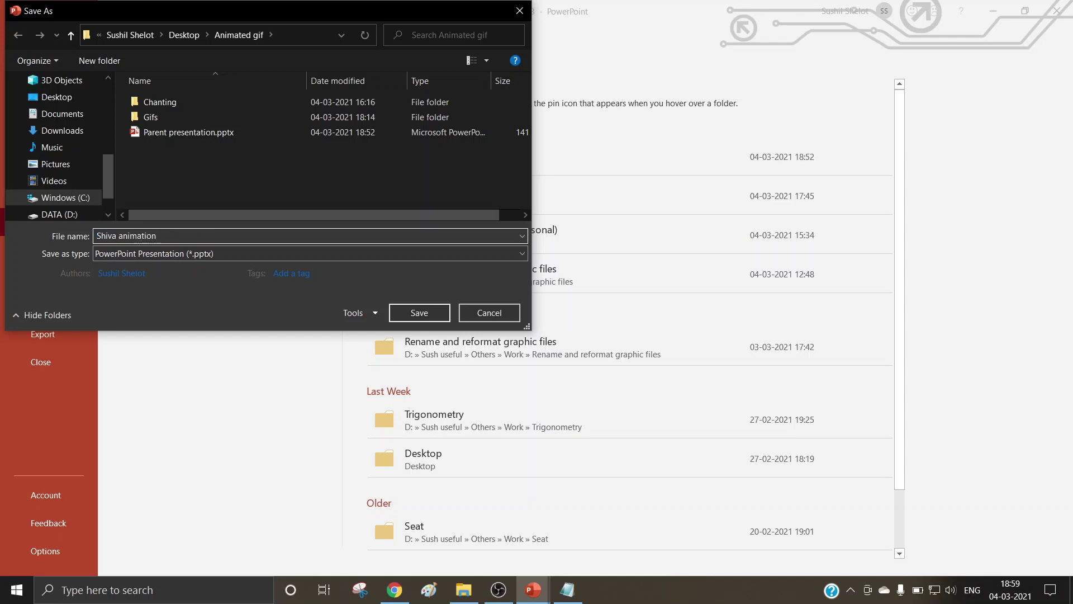
{"action": "left_click", "coordinate": [224, 253]}
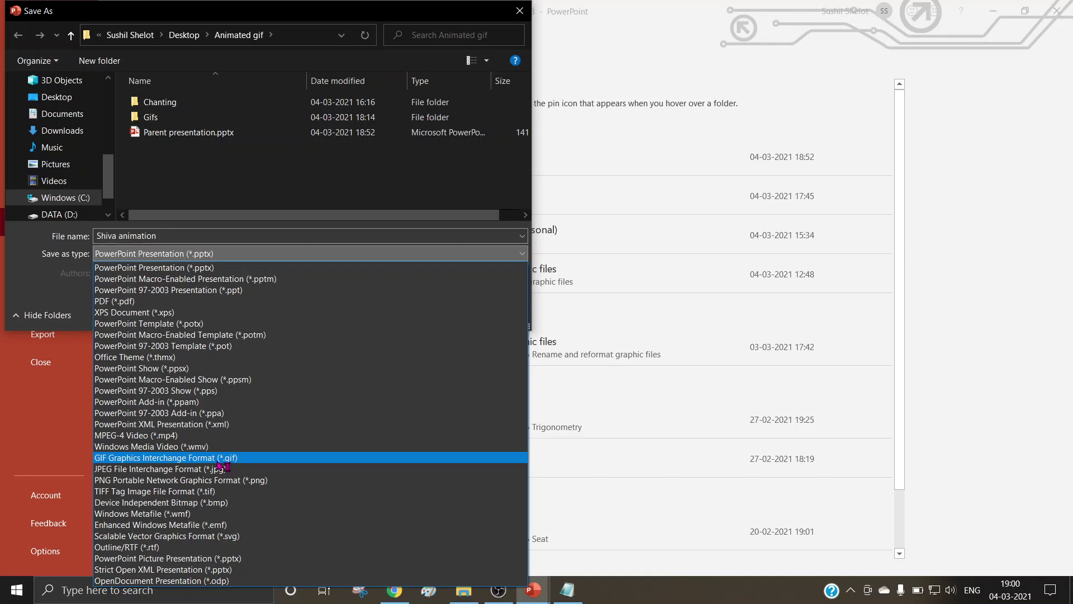
{"action": "left_click", "coordinate": [219, 463]}
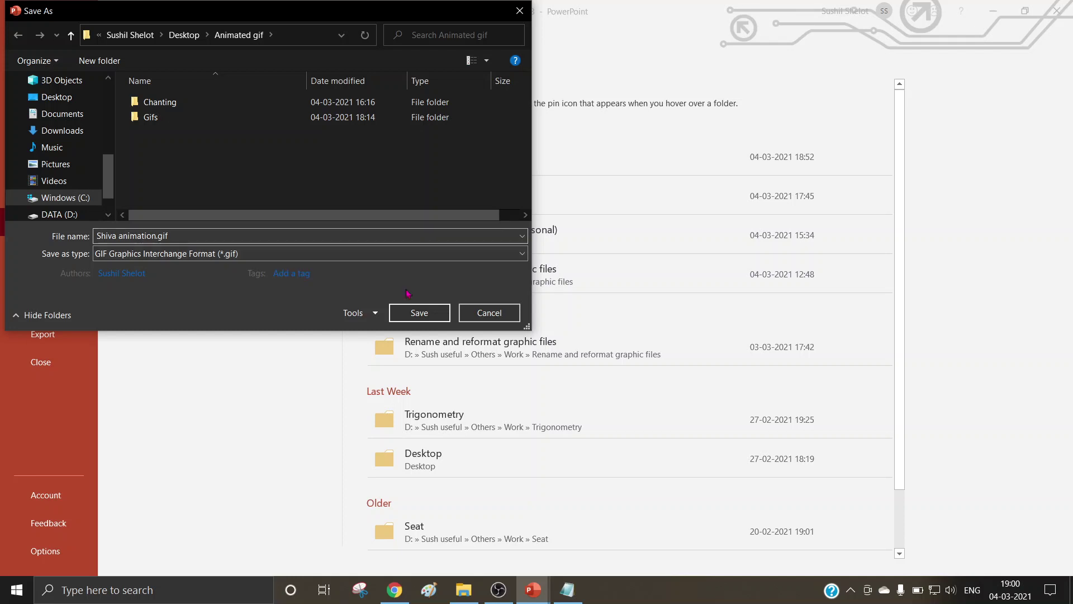
{"action": "left_click", "coordinate": [426, 316]}
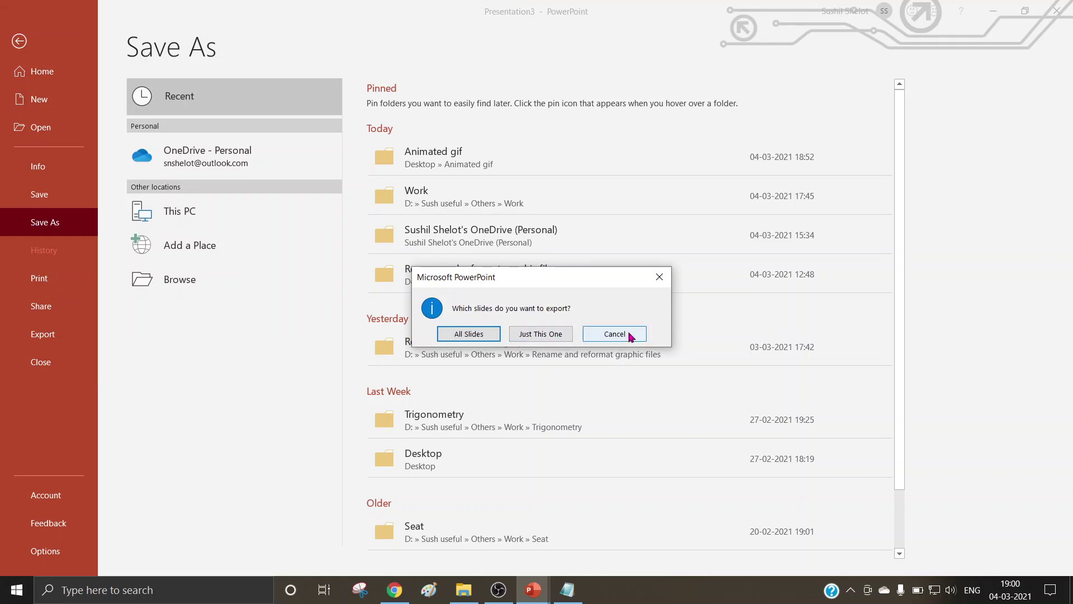
{"action": "left_click", "coordinate": [469, 334]}
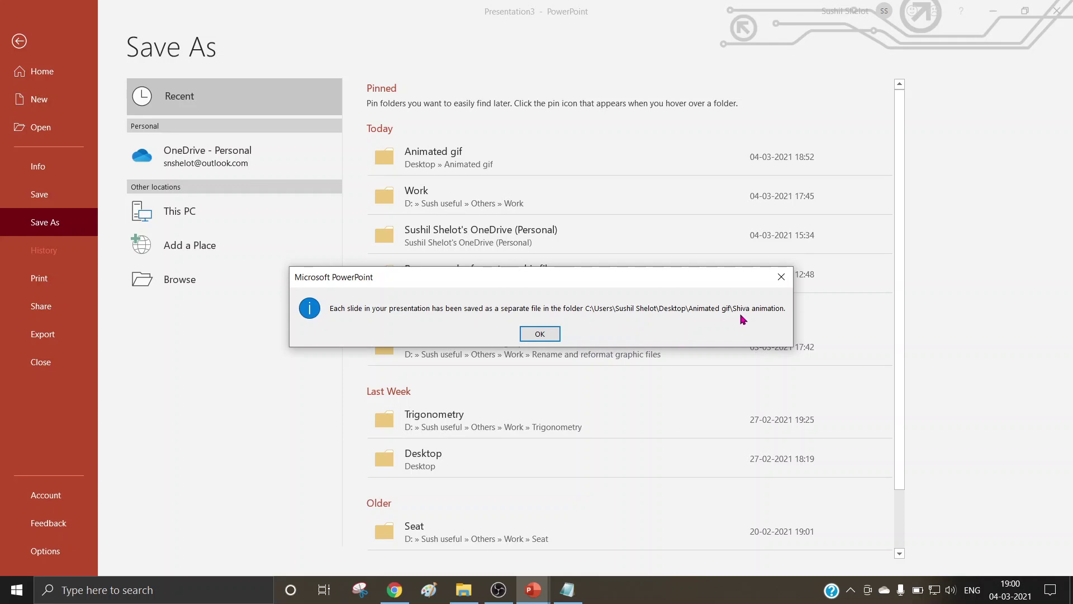
{"action": "left_click", "coordinate": [551, 338]}
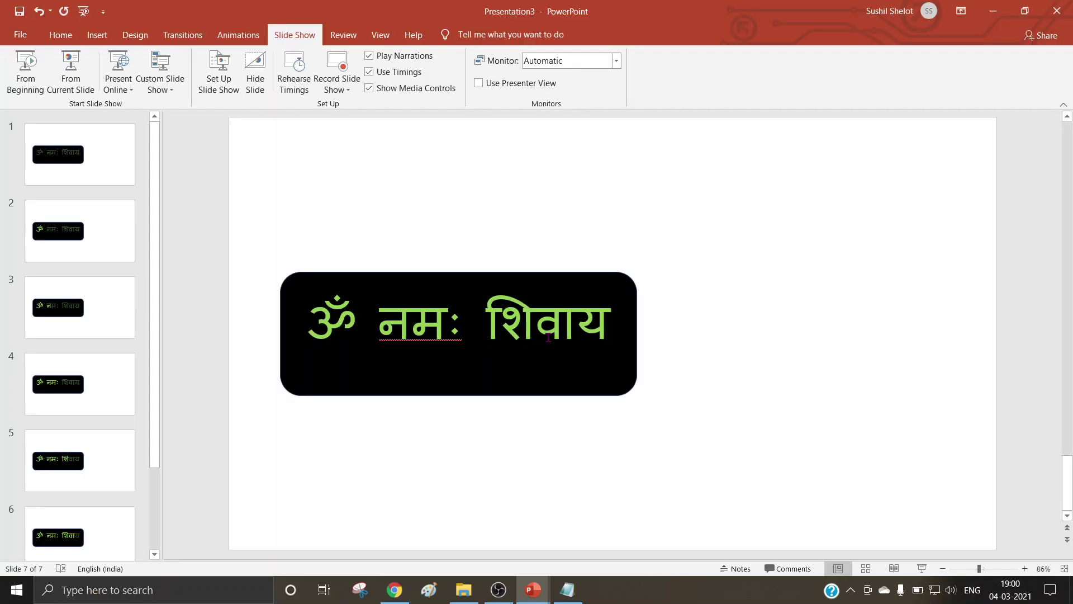
Switch to File Explorer, open the Shiva animation folder, and view Slide1.GIF, Slide2.GIF and Slide3.GIF one after another.
{"action": "left_click", "coordinate": [463, 590]}
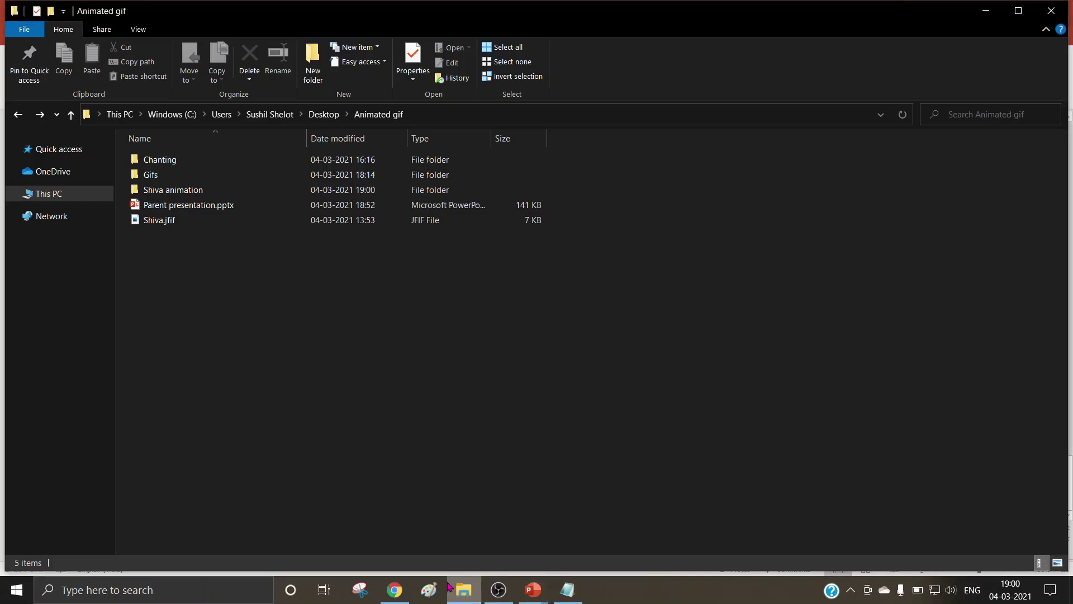
{"action": "double_click", "coordinate": [179, 192]}
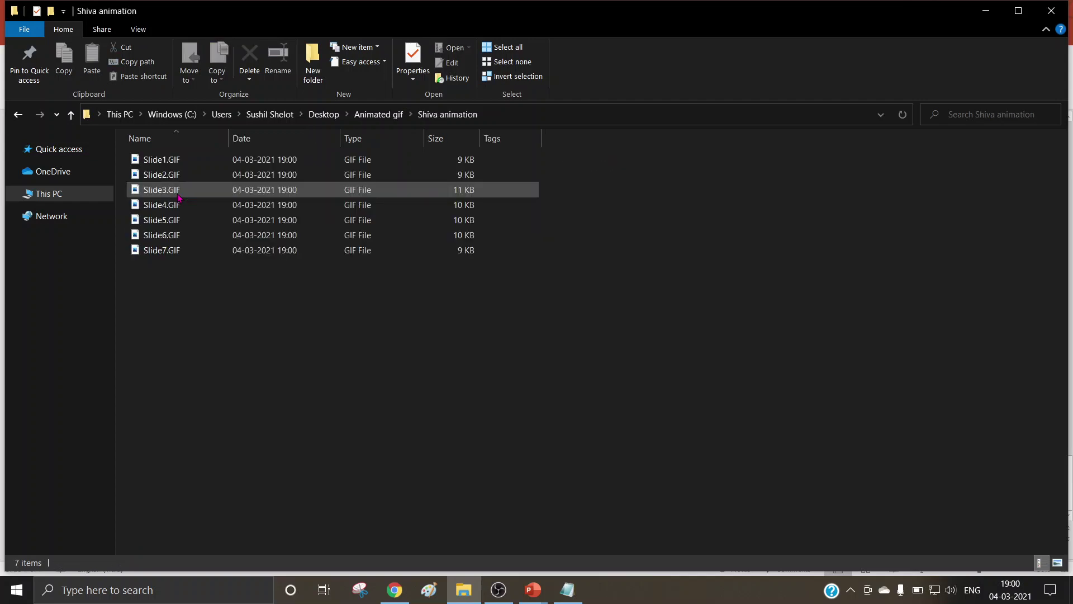
{"action": "left_click", "coordinate": [155, 161]}
{"action": "double_click", "coordinate": [155, 161]}
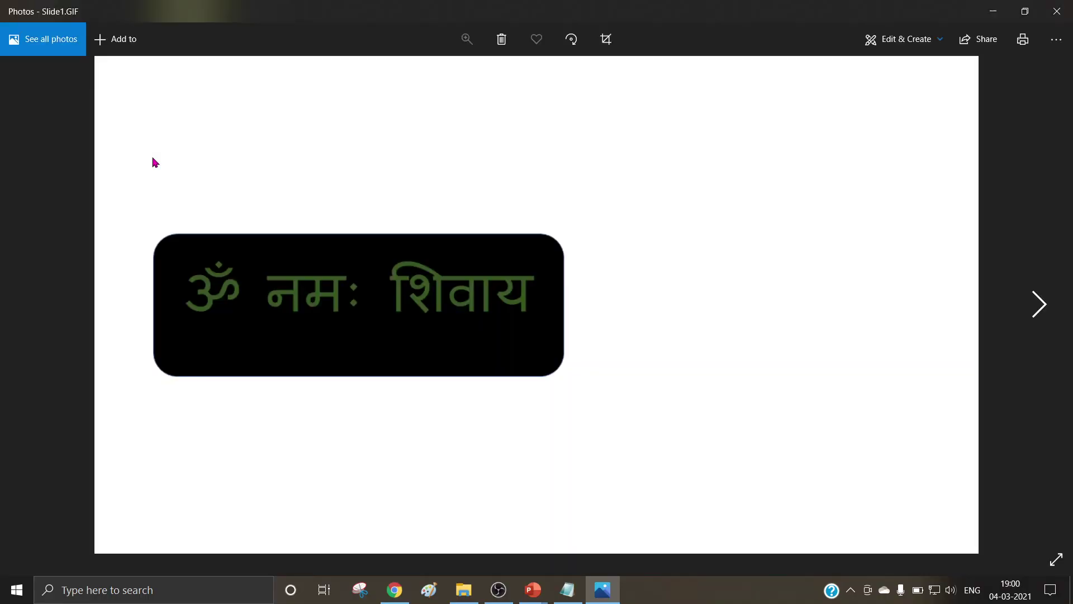
{"action": "left_click", "coordinate": [1058, 12]}
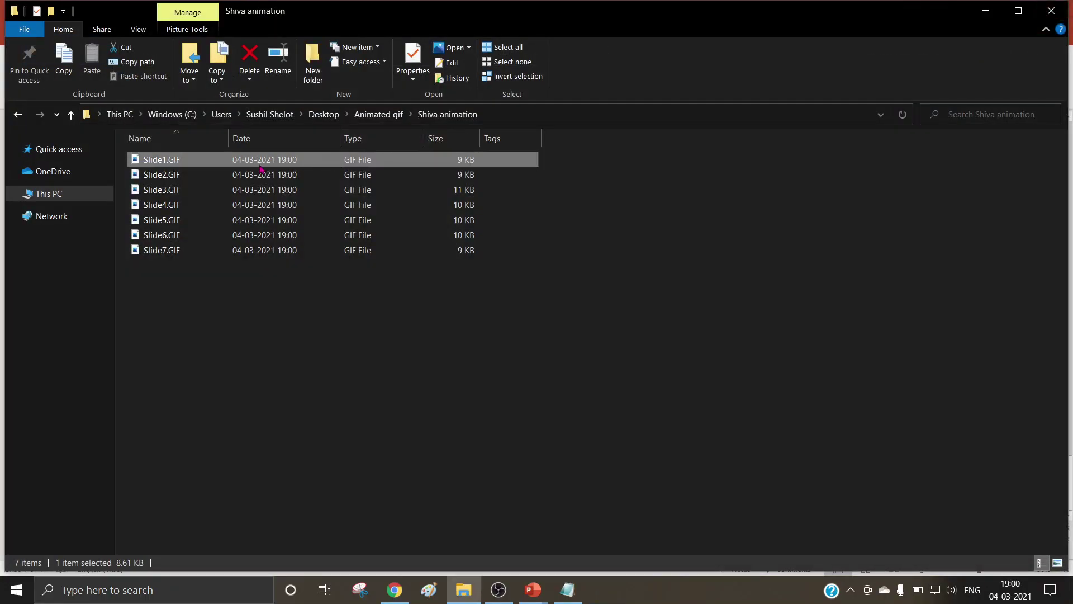
{"action": "double_click", "coordinate": [161, 175]}
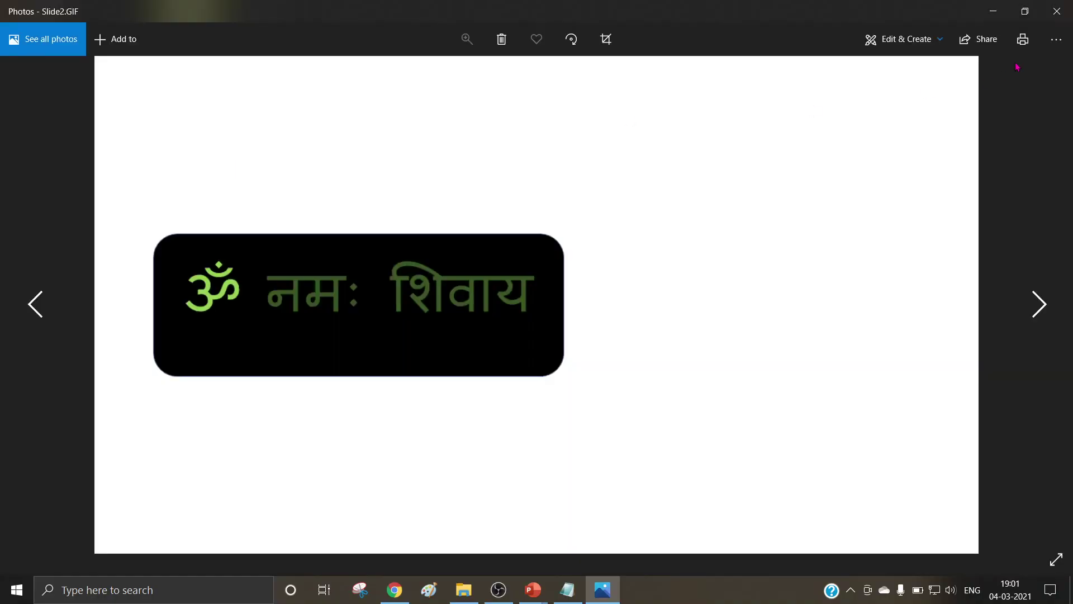
{"action": "left_click", "coordinate": [1057, 11]}
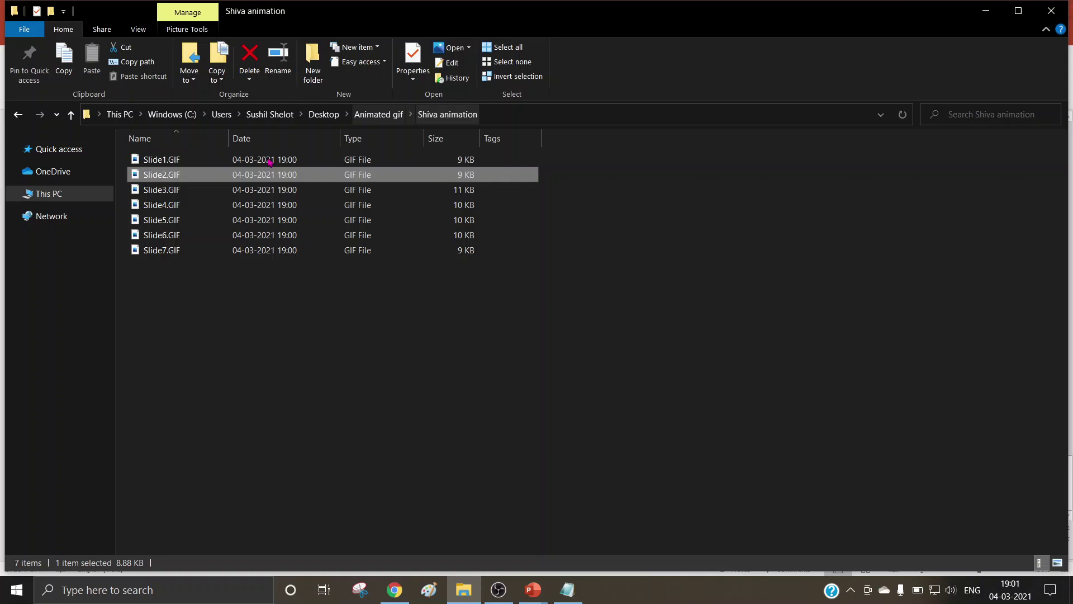
{"action": "double_click", "coordinate": [167, 191]}
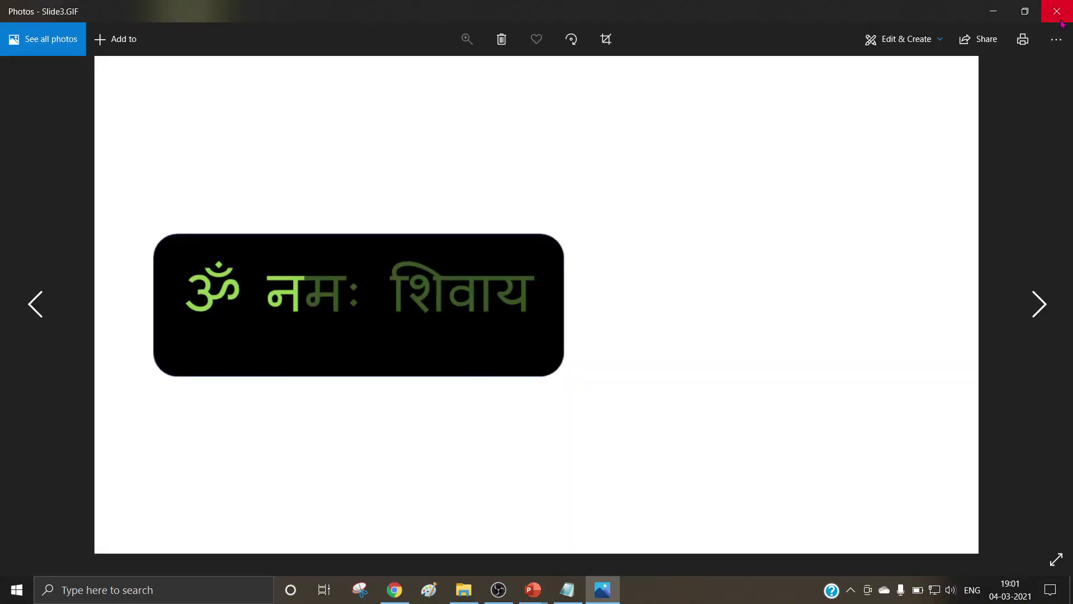
{"action": "left_click", "coordinate": [1057, 12]}
{"action": "left_click", "coordinate": [547, 324]}
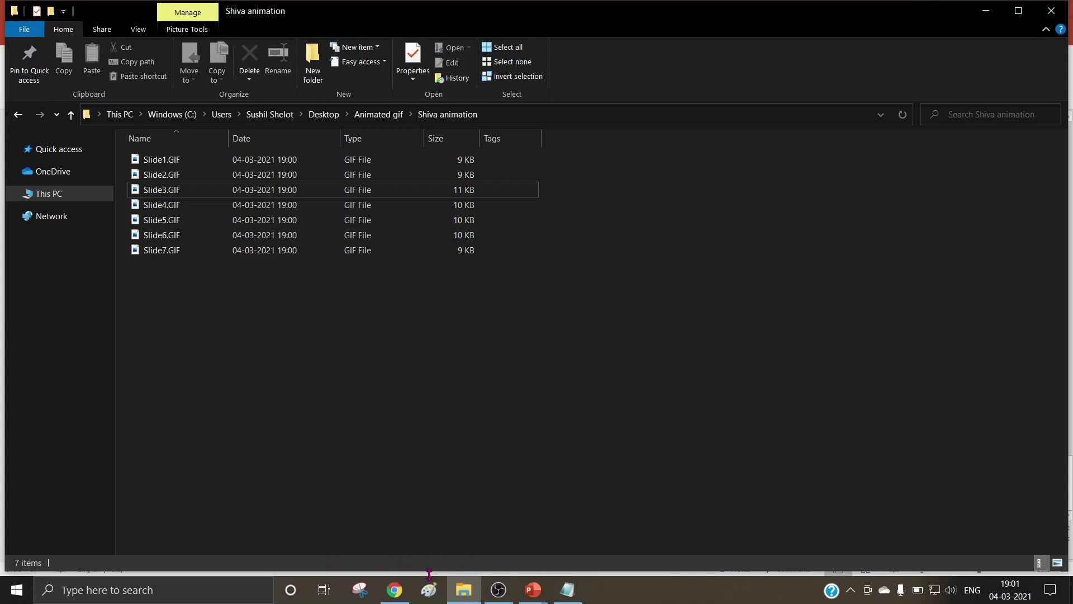
Switch to the ezgif GIF maker in Chrome and upload Slide1.GIF through Slide7.GIF from the Shiva animation folder.
{"action": "left_click", "coordinate": [398, 593]}
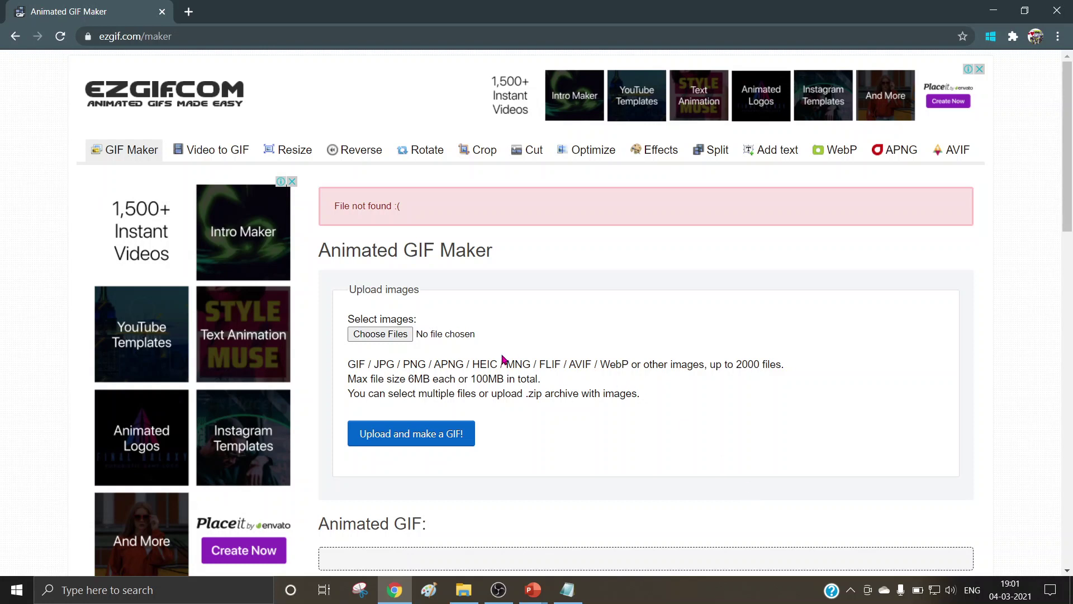
{"action": "left_click", "coordinate": [401, 335]}
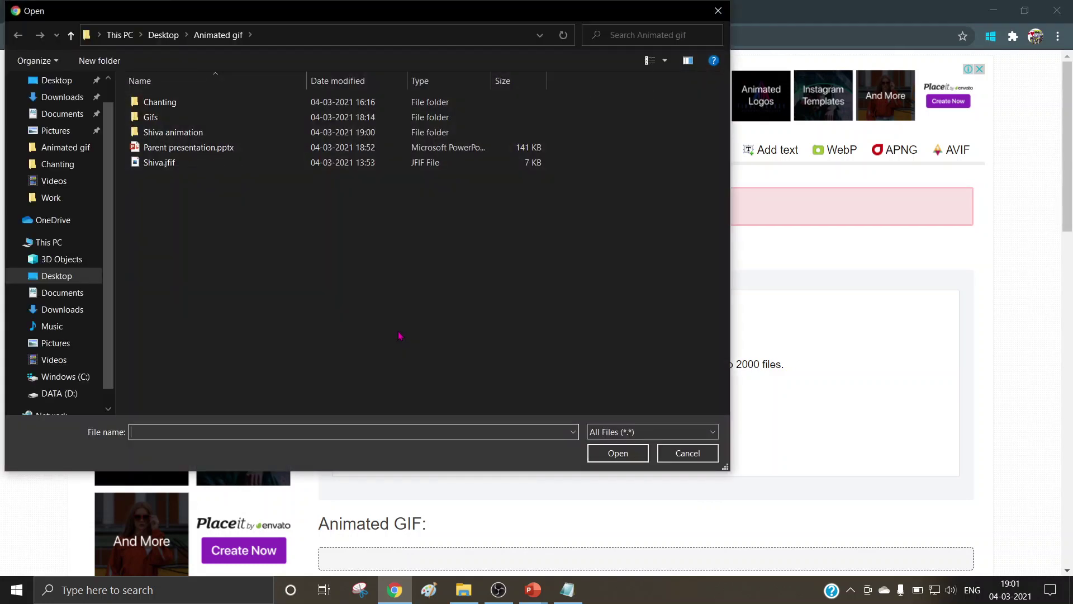
{"action": "double_click", "coordinate": [195, 135]}
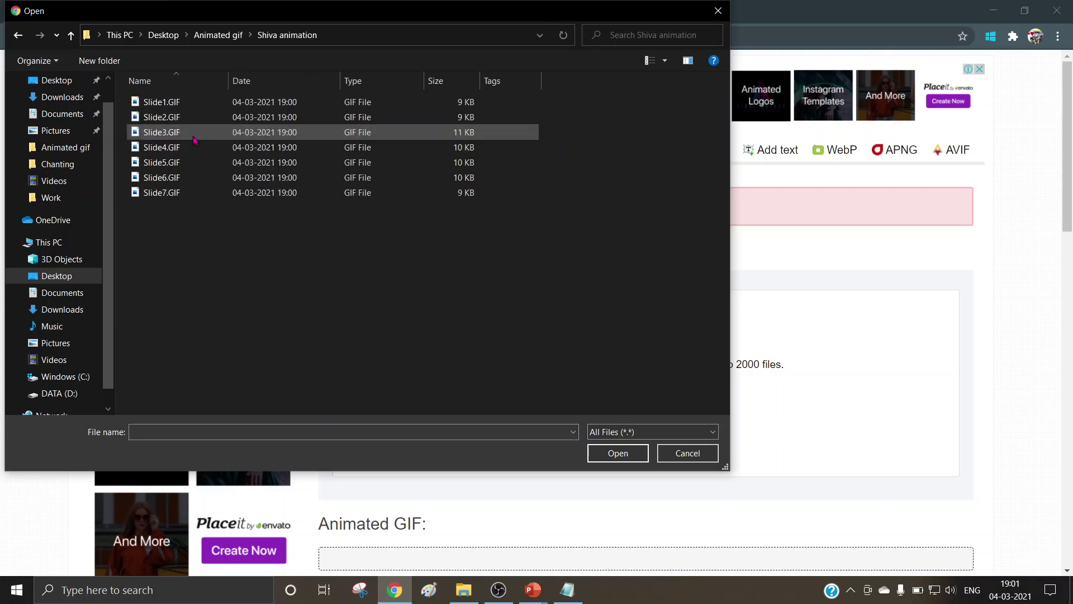
{"action": "left_click", "coordinate": [177, 106]}
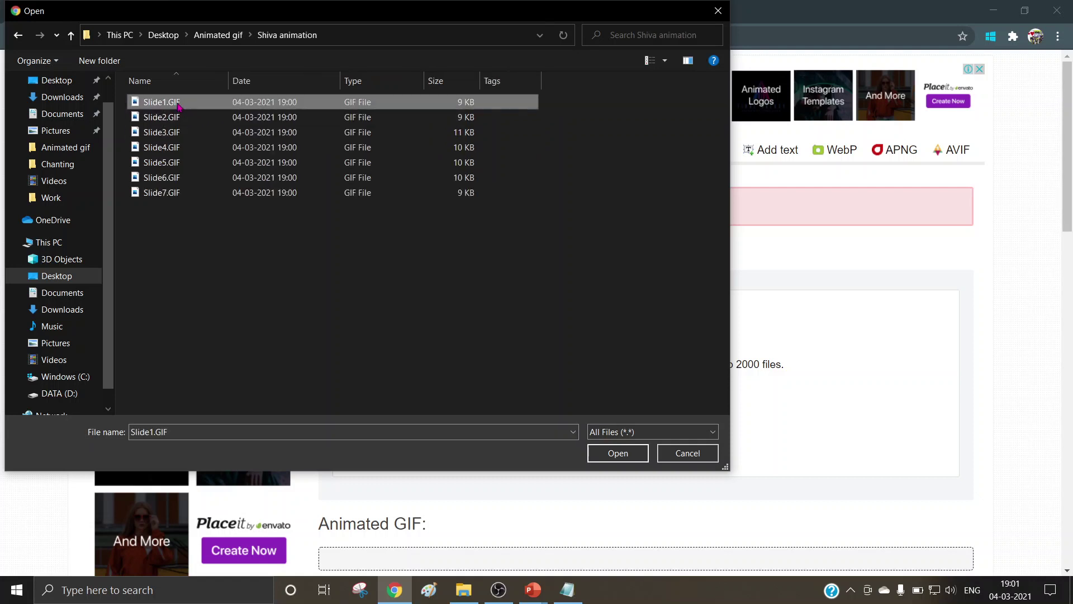
{"action": "left_click", "coordinate": [188, 196], "text": "shift"}
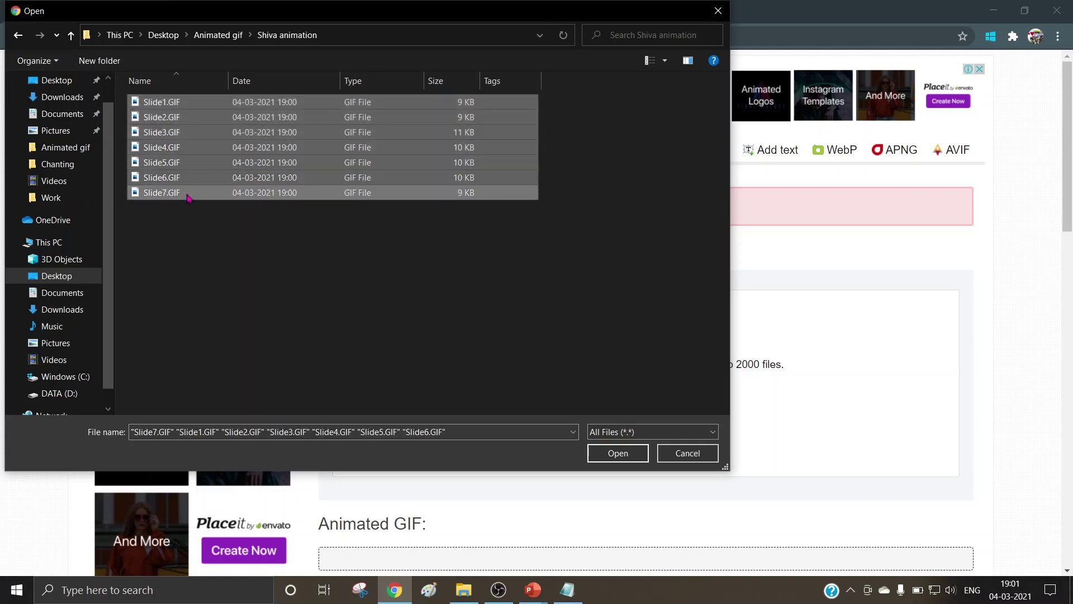
{"action": "left_click", "coordinate": [619, 452]}
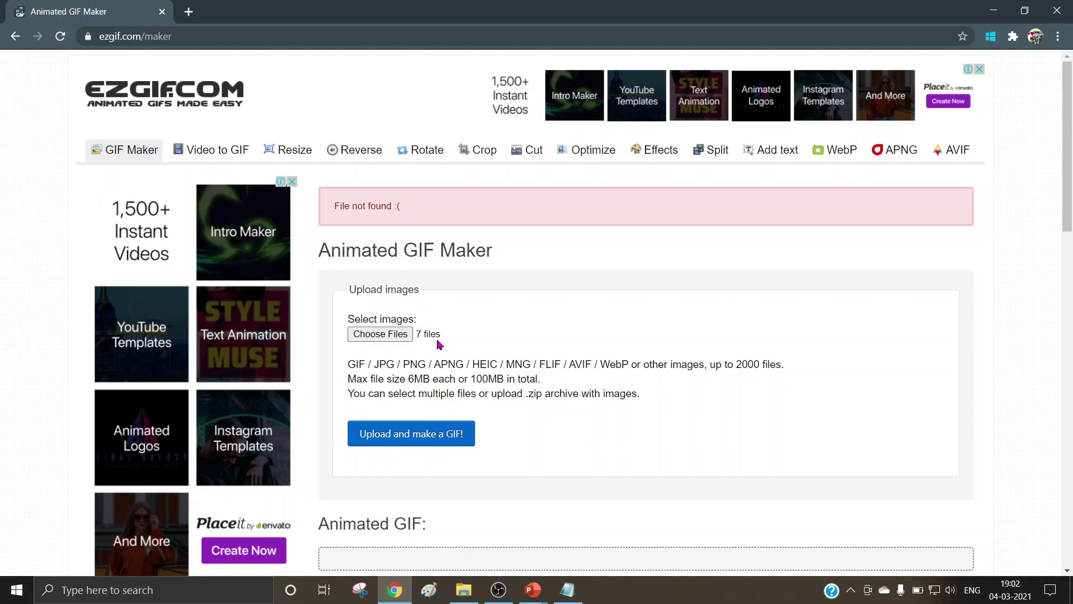
{"action": "mouse_move", "coordinate": [439, 344]}
{"action": "left_click", "coordinate": [442, 440]}
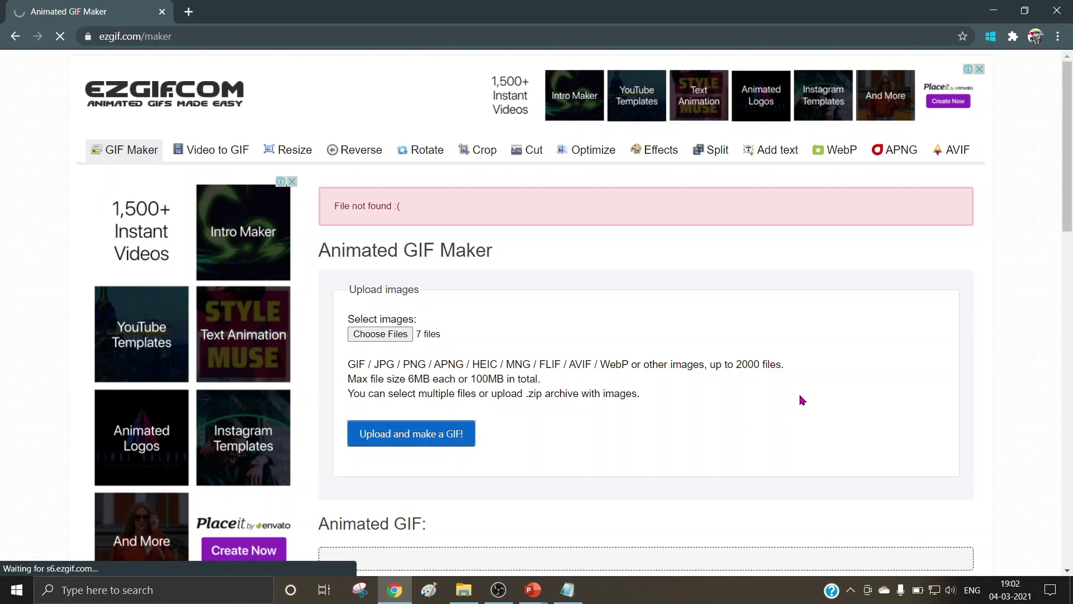
Set the individual delay of each of the seven frames to 2.
{"action": "scroll", "coordinate": [798, 399], "scroll_direction": "down", "scroll_amount": 4}
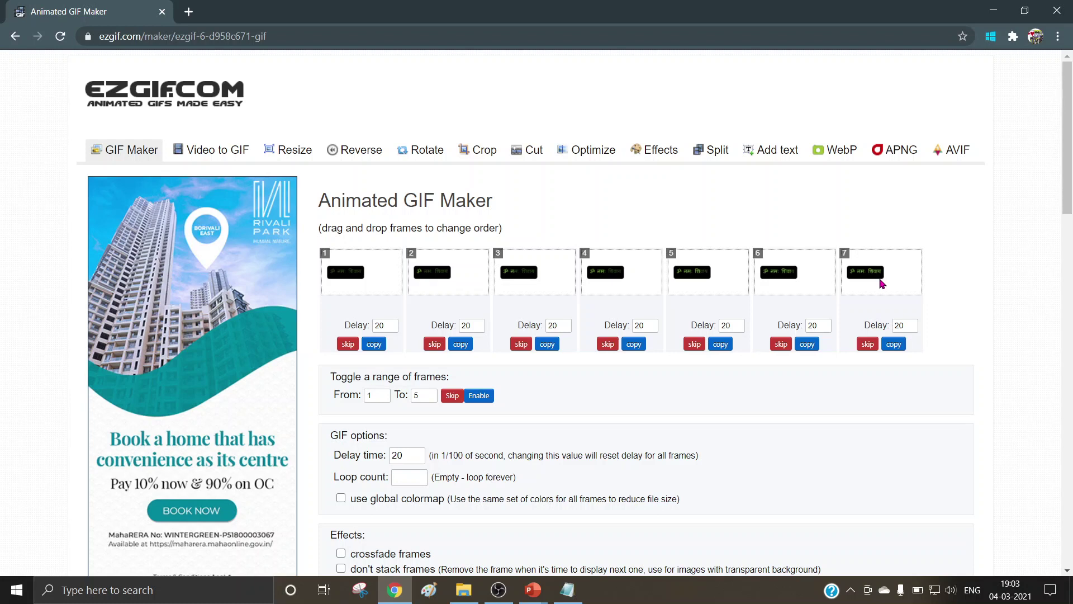
{"action": "left_click", "coordinate": [383, 327]}
{"action": "left_click_drag", "start_coordinate": [383, 327], "coordinate": [374, 327]}
{"action": "type", "text": "2"}
{"action": "double_click", "coordinate": [470, 323]}
{"action": "type", "text": "2"}
{"action": "double_click", "coordinate": [557, 324]}
{"action": "type", "text": "2"}
{"action": "double_click", "coordinate": [642, 325]}
{"action": "type", "text": "2"}
{"action": "double_click", "coordinate": [723, 326]}
{"action": "type", "text": "2"}
{"action": "double_click", "coordinate": [818, 326]}
{"action": "type", "text": "2"}
{"action": "double_click", "coordinate": [905, 325]}
{"action": "type", "text": "2"}
{"action": "left_click", "coordinate": [570, 423]}
Generate the animated GIF from the seven frames and review its preview and output options.
{"action": "scroll", "coordinate": [817, 456], "scroll_direction": "down", "scroll_amount": 1}
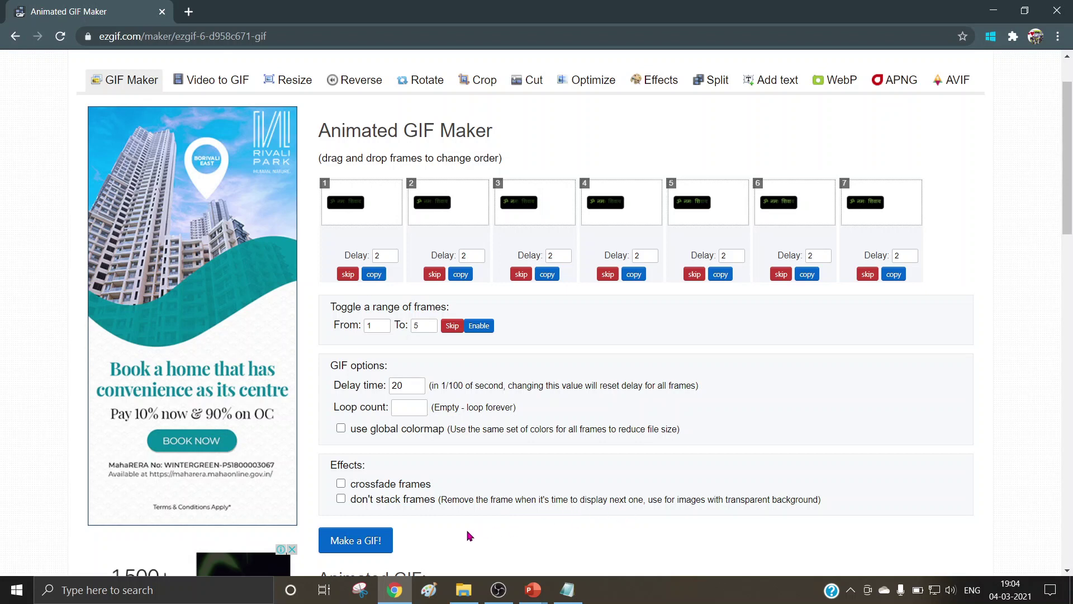
{"action": "scroll", "coordinate": [468, 535], "scroll_direction": "down", "scroll_amount": 1}
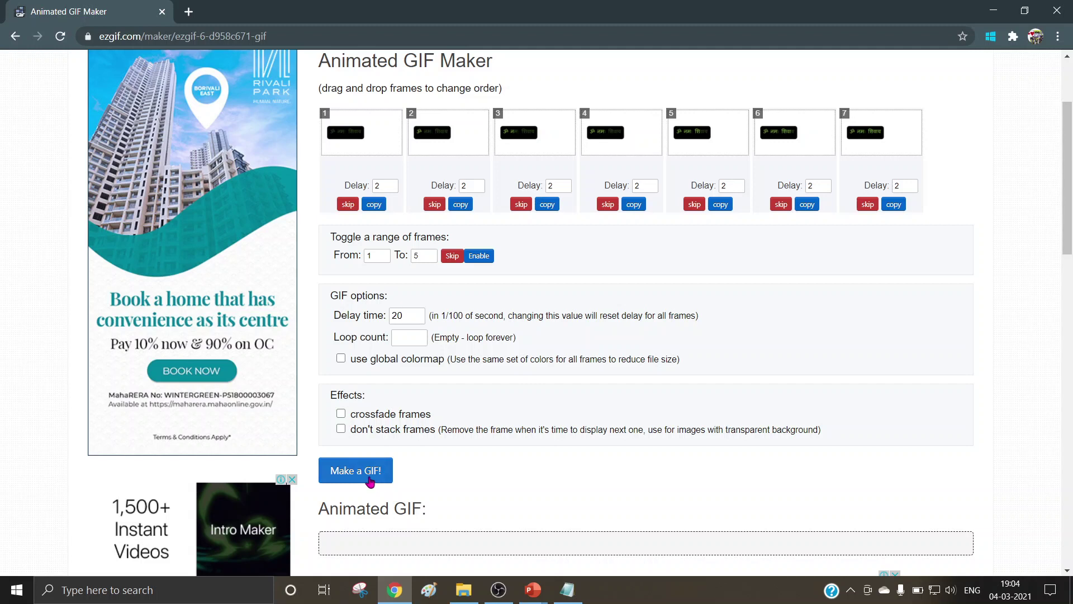
{"action": "left_click", "coordinate": [370, 480]}
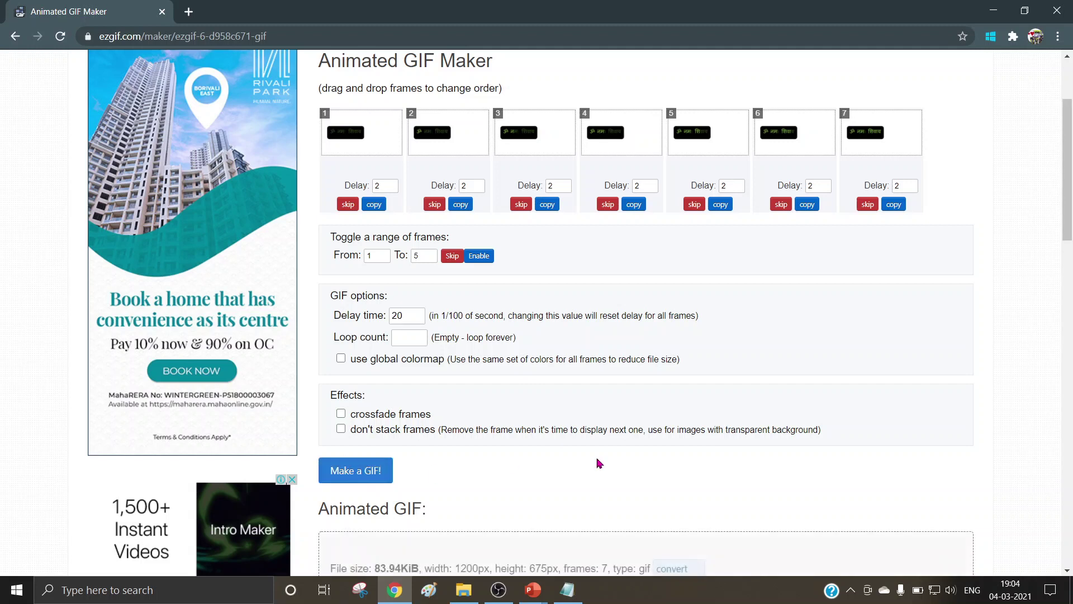
{"action": "scroll", "coordinate": [592, 463], "scroll_direction": "down", "scroll_amount": 3}
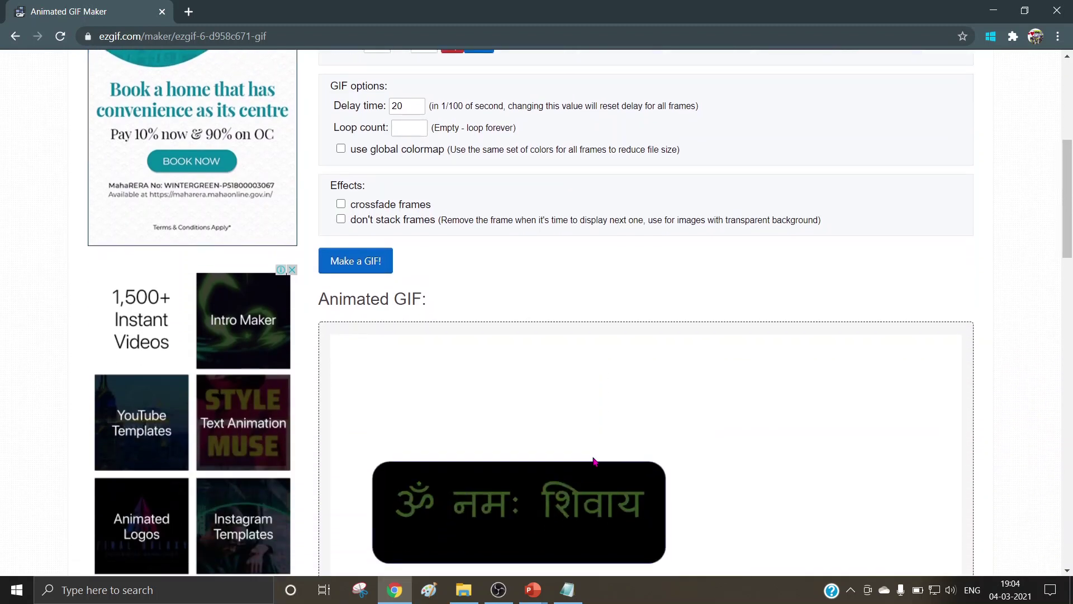
{"action": "scroll", "coordinate": [594, 461], "scroll_direction": "down", "scroll_amount": 1}
{"action": "scroll", "coordinate": [595, 462], "scroll_direction": "down", "scroll_amount": 1}
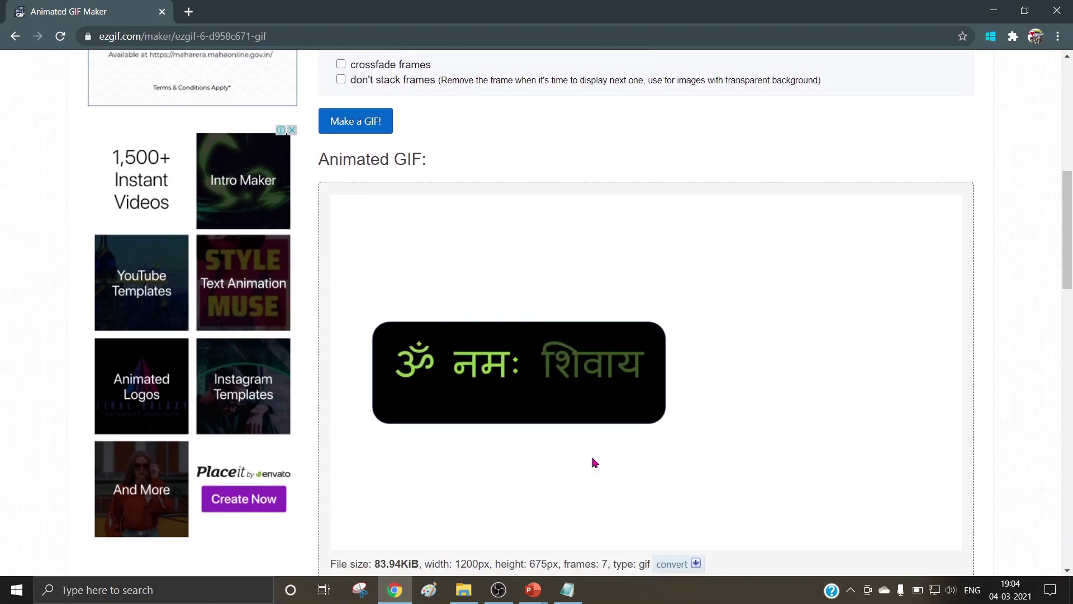
{"action": "scroll", "coordinate": [594, 461], "scroll_direction": "down", "scroll_amount": 1}
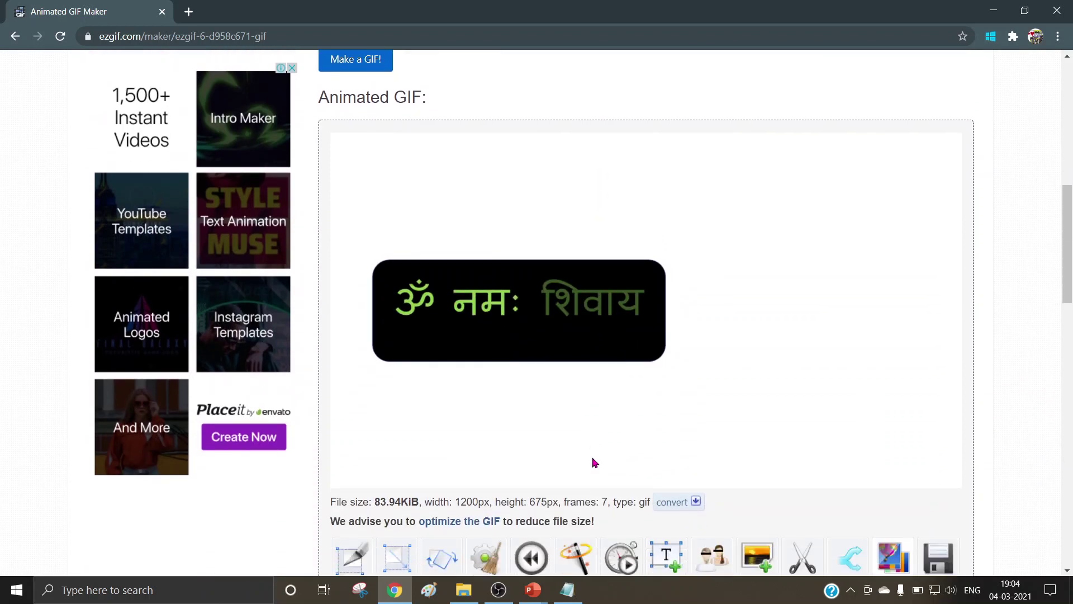
{"action": "scroll", "coordinate": [594, 461], "scroll_direction": "down", "scroll_amount": 1}
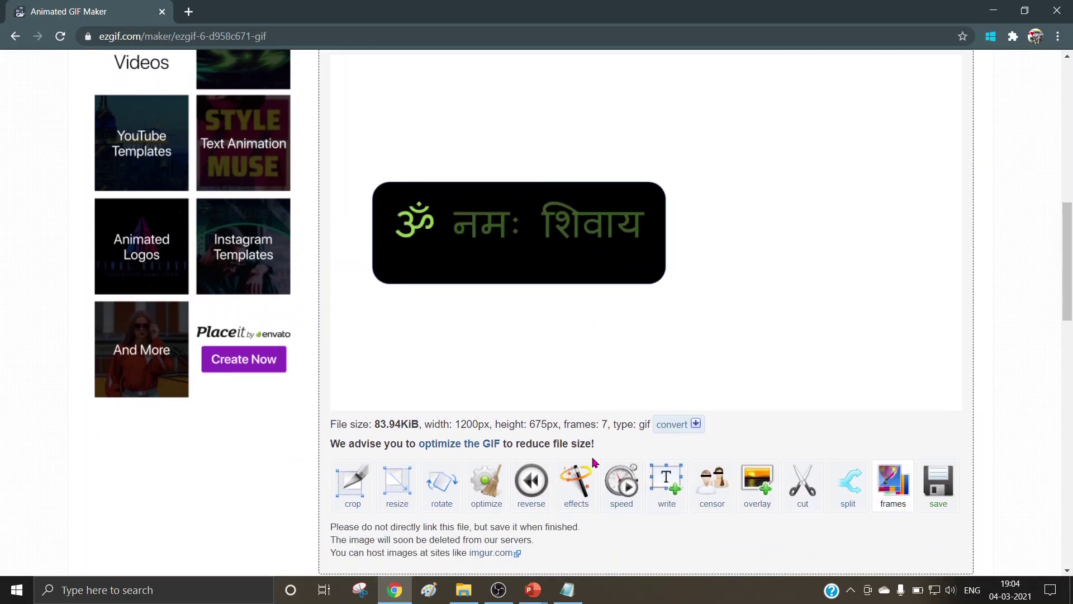
{"action": "scroll", "coordinate": [594, 461], "scroll_direction": "down", "scroll_amount": 1}
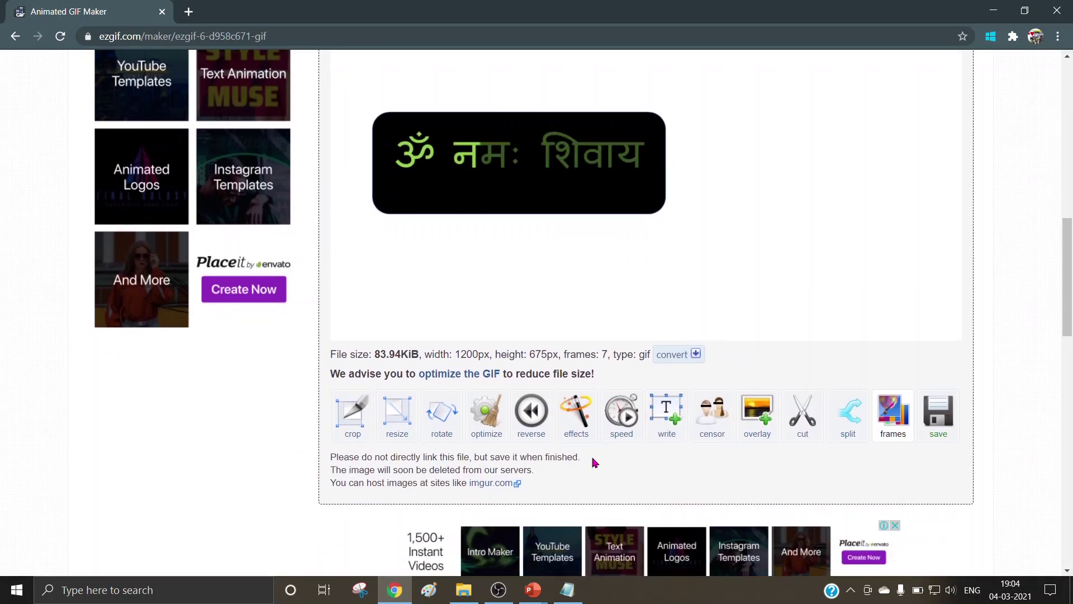
Save the generated GIF as Animated Shiva.gif in the Animated gif folder on the Desktop.
{"action": "left_click", "coordinate": [941, 414]}
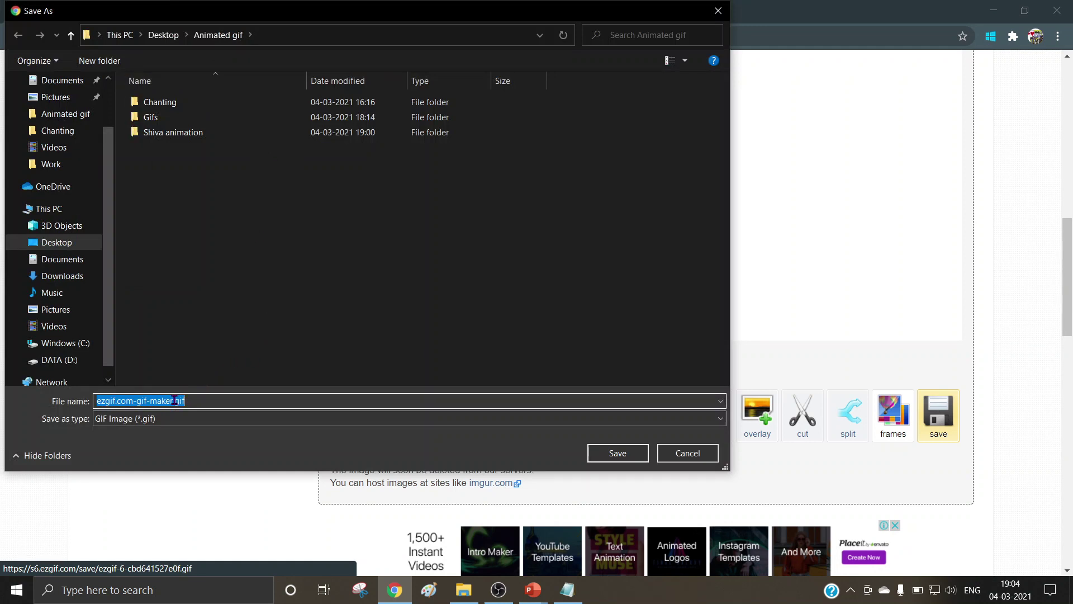
{"action": "left_click_drag", "start_coordinate": [175, 400], "coordinate": [99, 403]}
{"action": "type", "text": "Animated Shiva"}
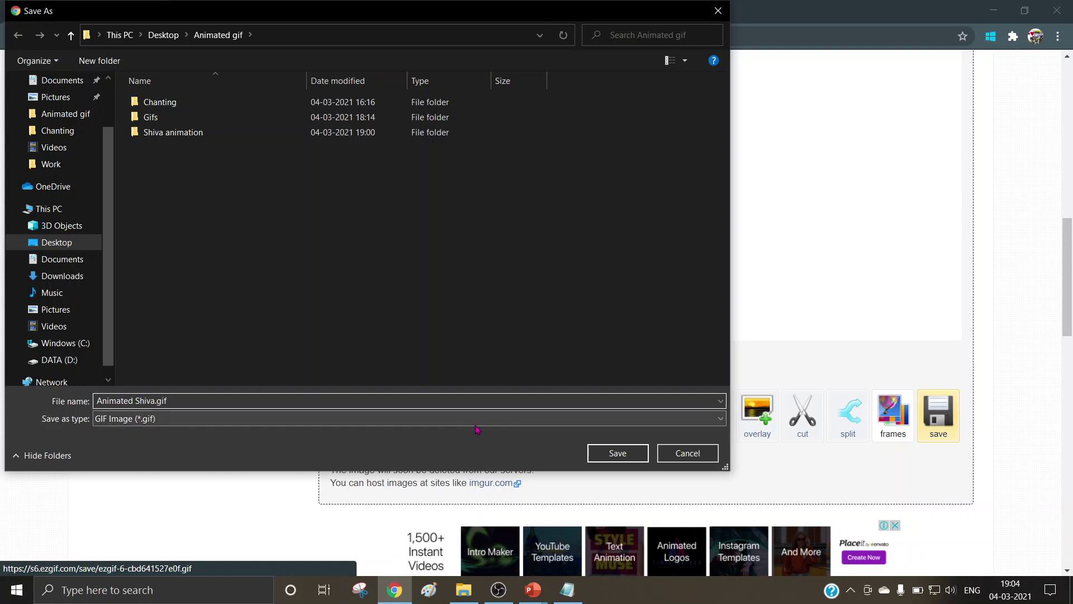
{"action": "left_click", "coordinate": [637, 456]}
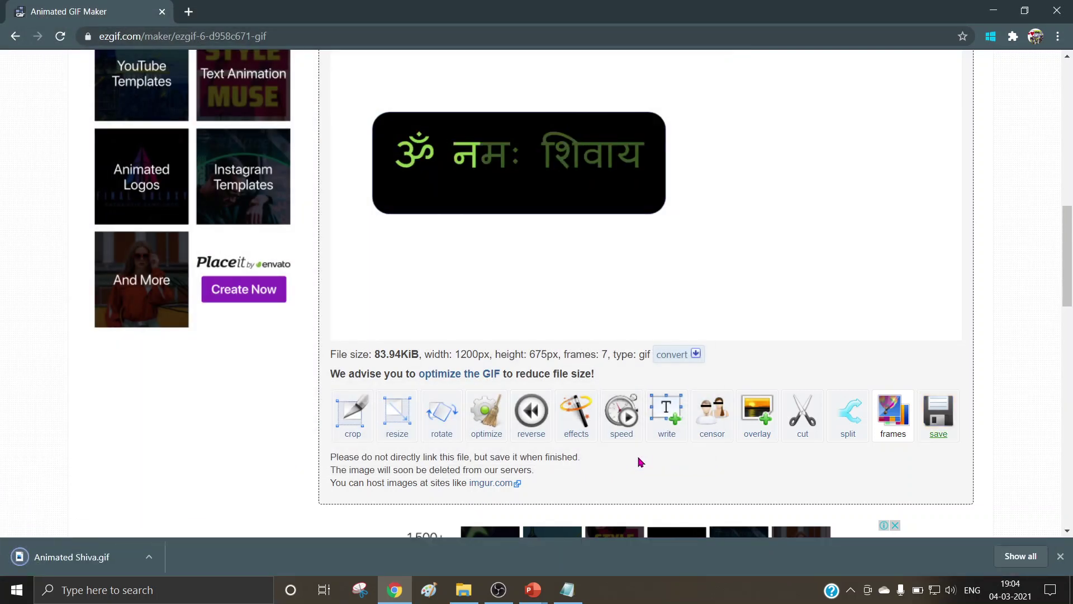
Open the downloaded Animated Shiva.gif to watch its animation, and close the image viewer.
{"action": "left_click", "coordinate": [149, 559]}
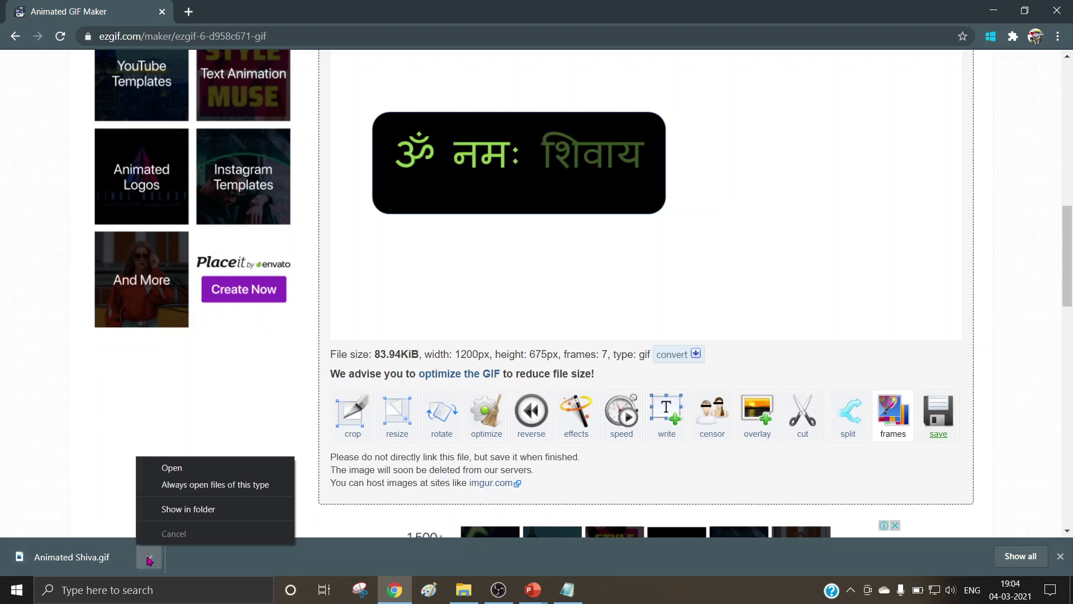
{"action": "left_click", "coordinate": [185, 471]}
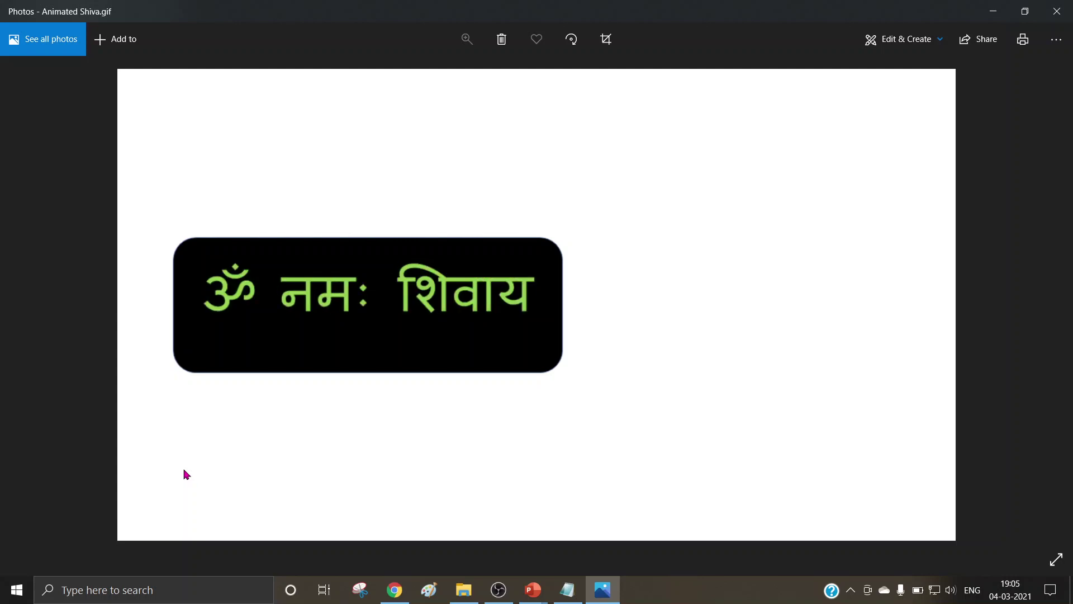
{"action": "left_click", "coordinate": [1062, 16]}
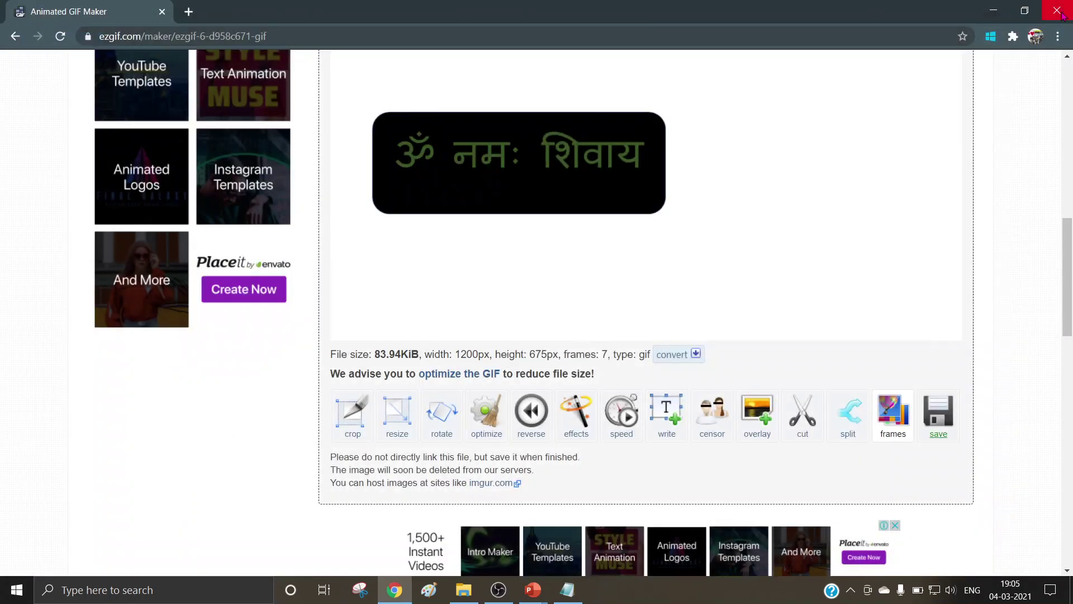
Change the individual delays of the seven frames, entering 5 for the first frame.
{"action": "scroll", "coordinate": [836, 178], "scroll_direction": "up", "scroll_amount": 9}
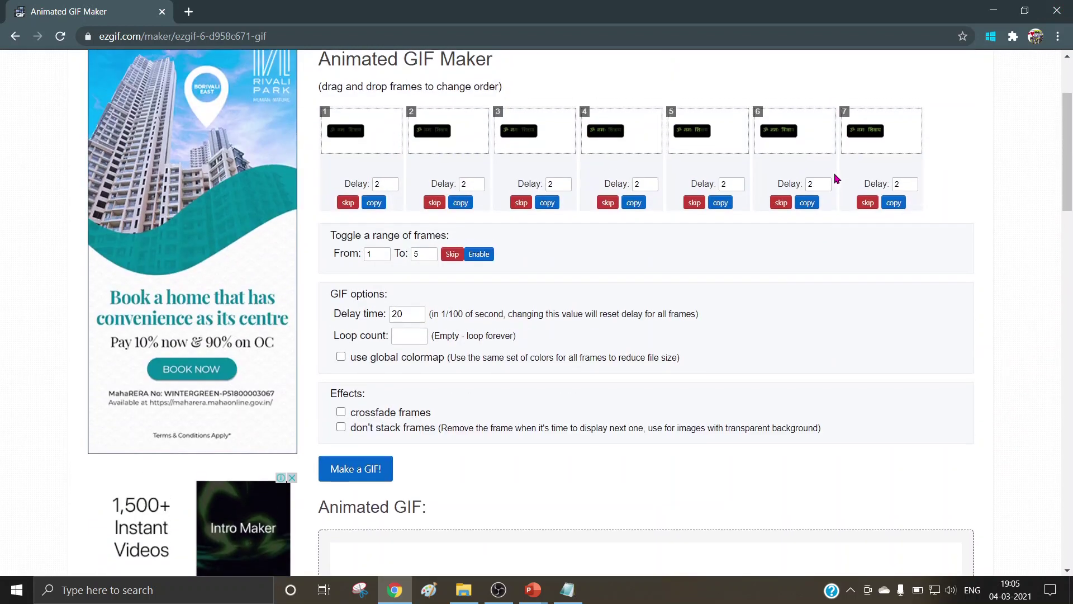
{"action": "scroll", "coordinate": [837, 175], "scroll_direction": "up", "scroll_amount": 3}
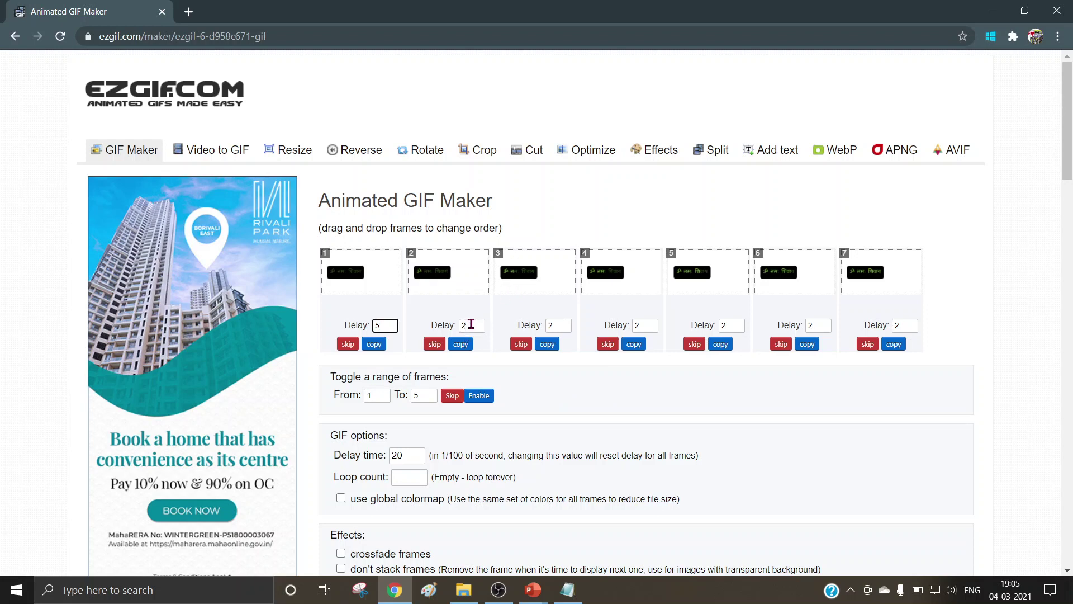
{"action": "left_click", "coordinate": [552, 325]}
{"action": "left_click", "coordinate": [635, 325]}
{"action": "left_click_drag", "start_coordinate": [730, 325], "coordinate": [718, 330]}
{"action": "left_click", "coordinate": [819, 331]}
{"action": "left_click_drag", "start_coordinate": [906, 325], "coordinate": [880, 333]}
Generate the animated GIF again with the changed frame delays.
{"action": "scroll", "coordinate": [906, 420], "scroll_direction": "down", "scroll_amount": 5}
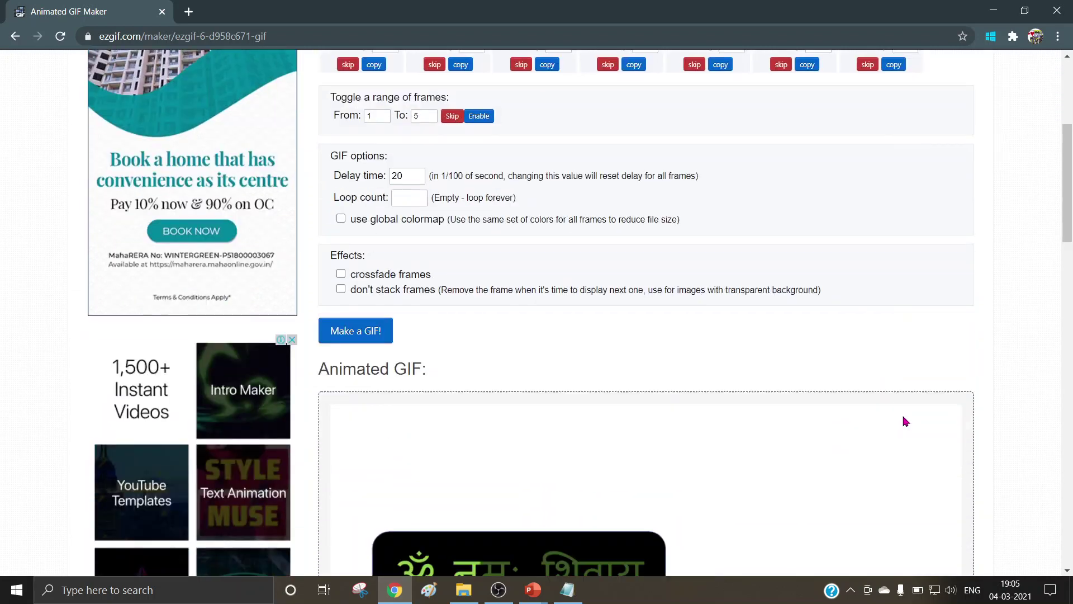
{"action": "left_click", "coordinate": [374, 335]}
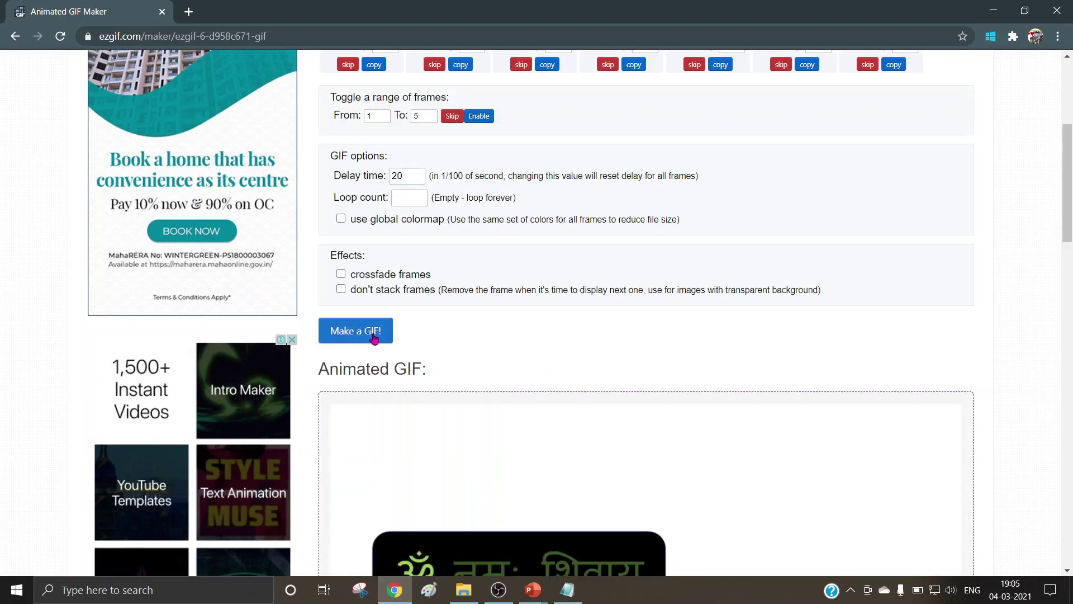
{"action": "scroll", "coordinate": [729, 376], "scroll_direction": "down", "scroll_amount": 4}
{"action": "scroll", "coordinate": [728, 377], "scroll_direction": "down", "scroll_amount": 6}
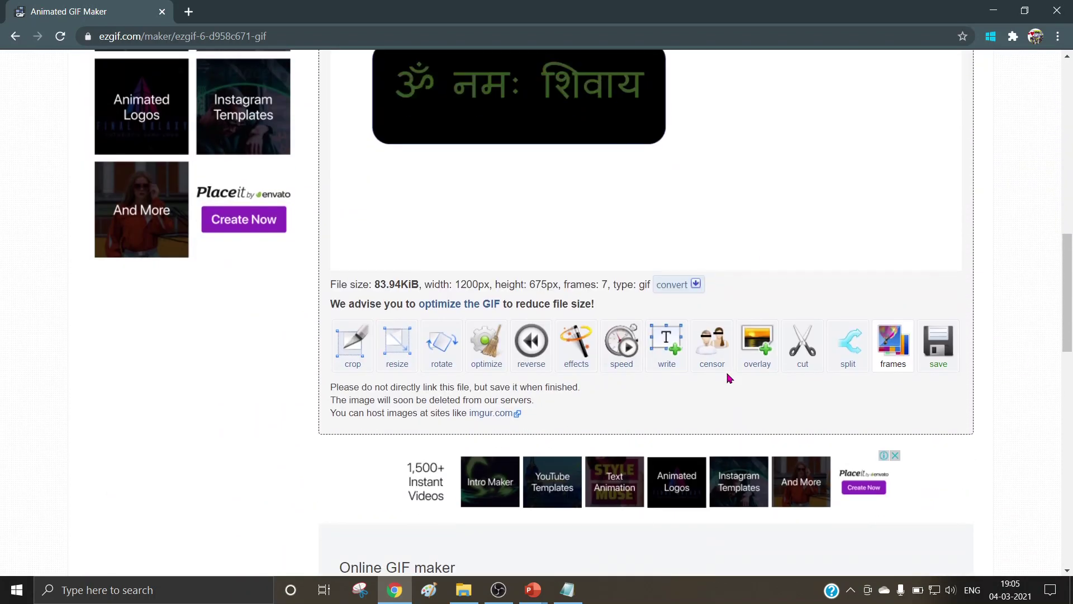
Save the regenerated GIF as Animated Shiva-1.gif in the Animated gif folder, next to the first version.
{"action": "left_click", "coordinate": [938, 281]}
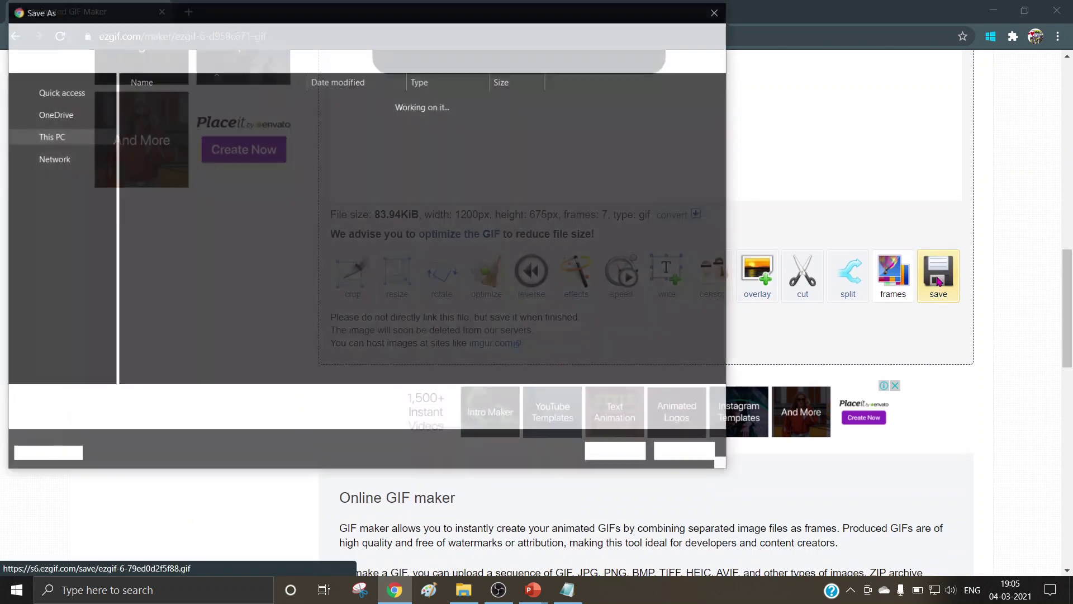
{"action": "left_click", "coordinate": [179, 149]}
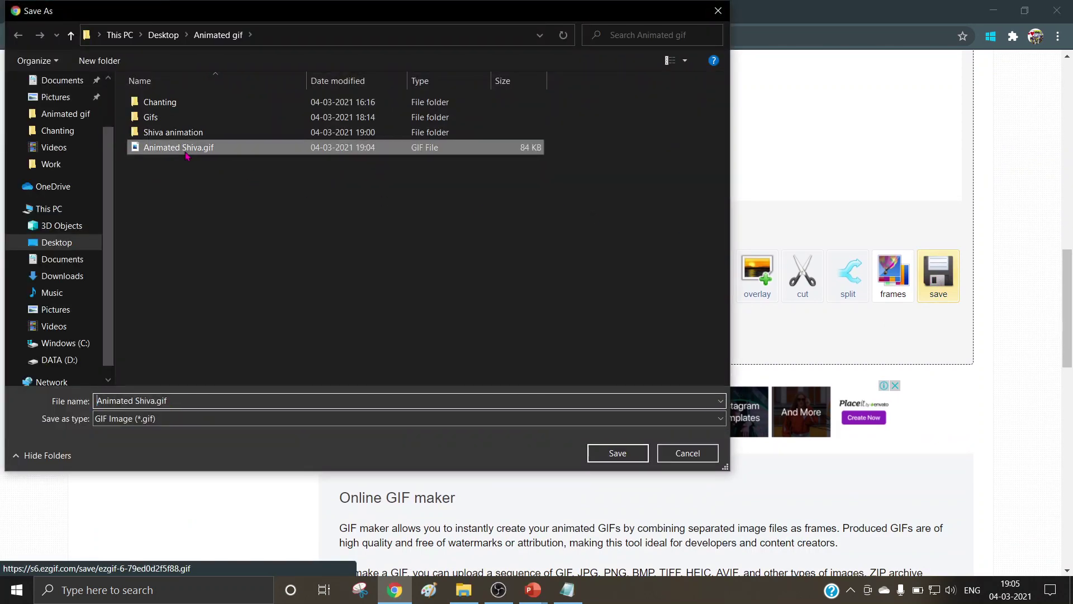
{"action": "left_click", "coordinate": [153, 401]}
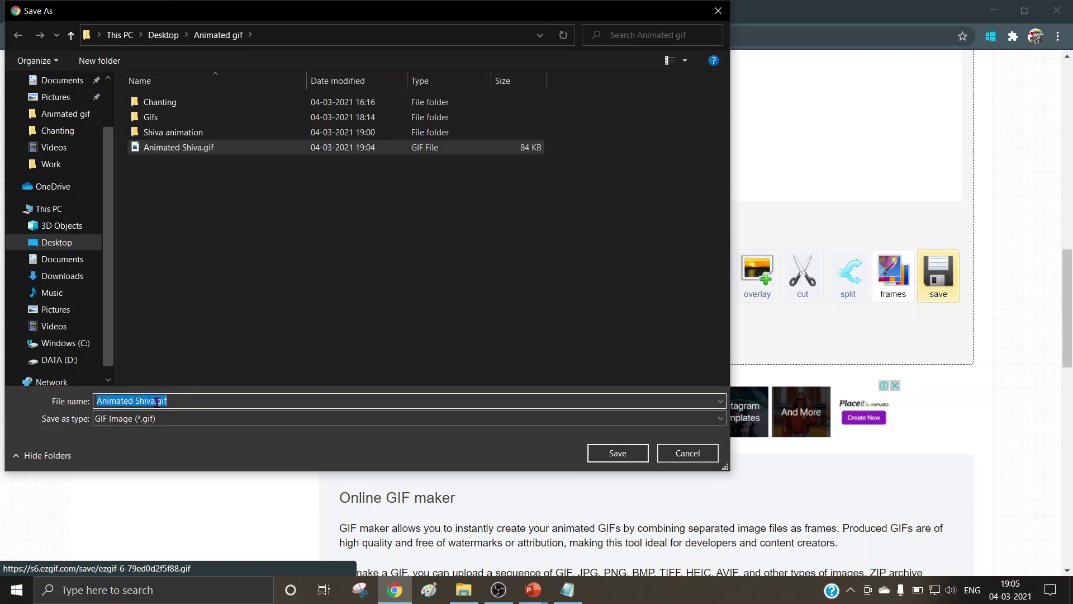
{"action": "left_click", "coordinate": [157, 402]}
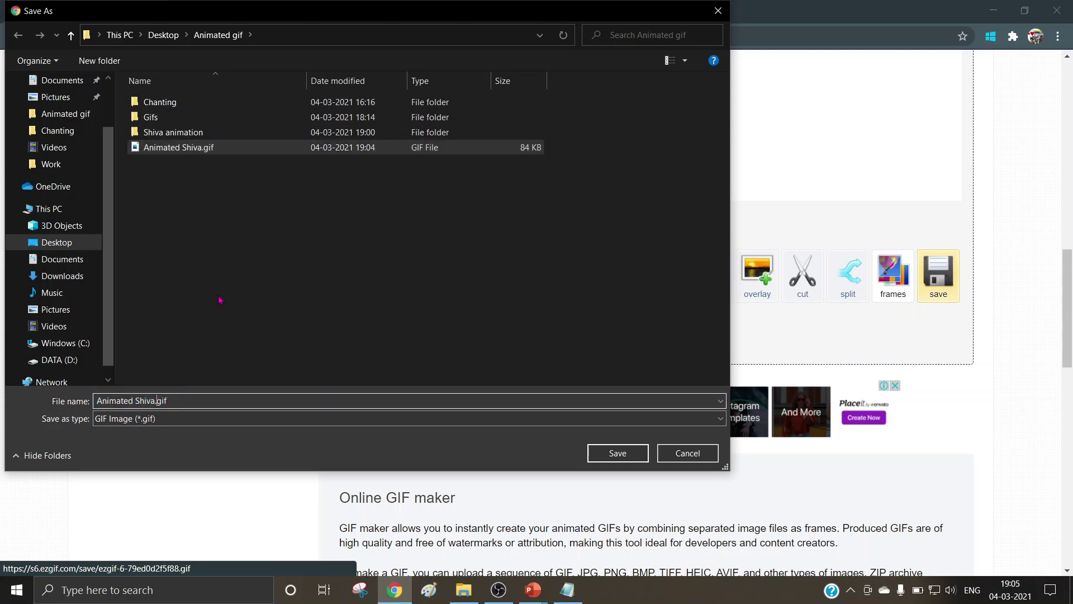
{"action": "type", "text": "-1"}
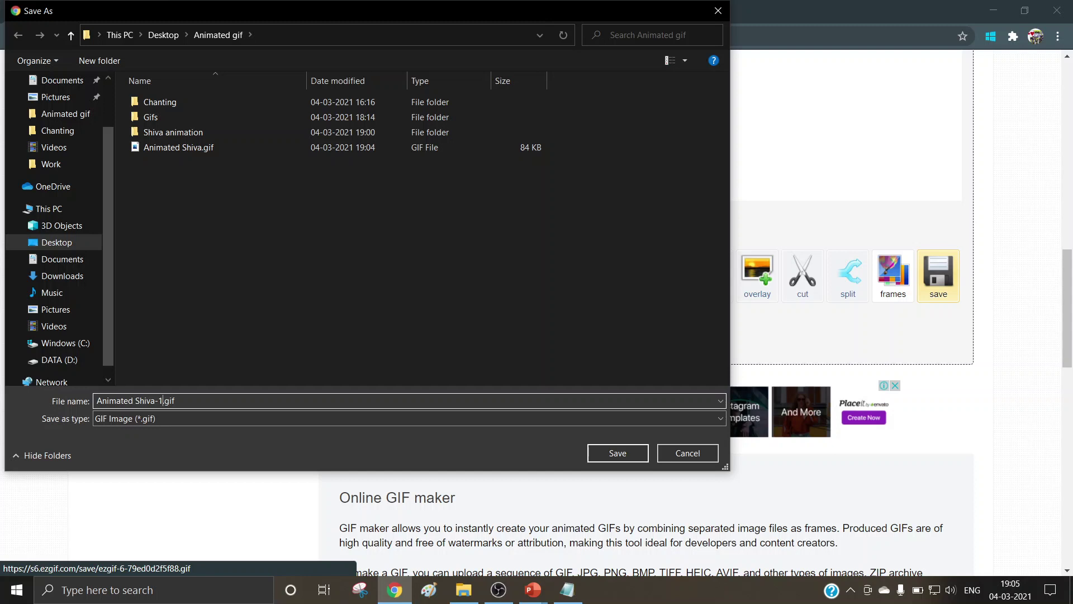
{"action": "left_click", "coordinate": [639, 453]}
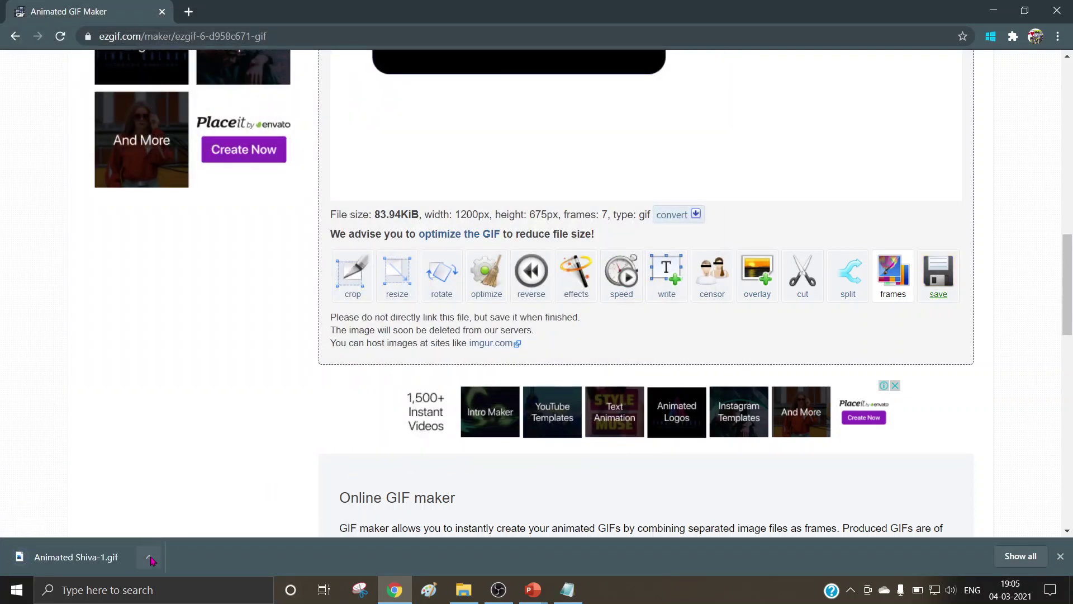
Open the downloaded Animated Shiva-1.gif to check its playback speed, and close the image viewer.
{"action": "left_click", "coordinate": [151, 559]}
{"action": "left_click", "coordinate": [186, 472]}
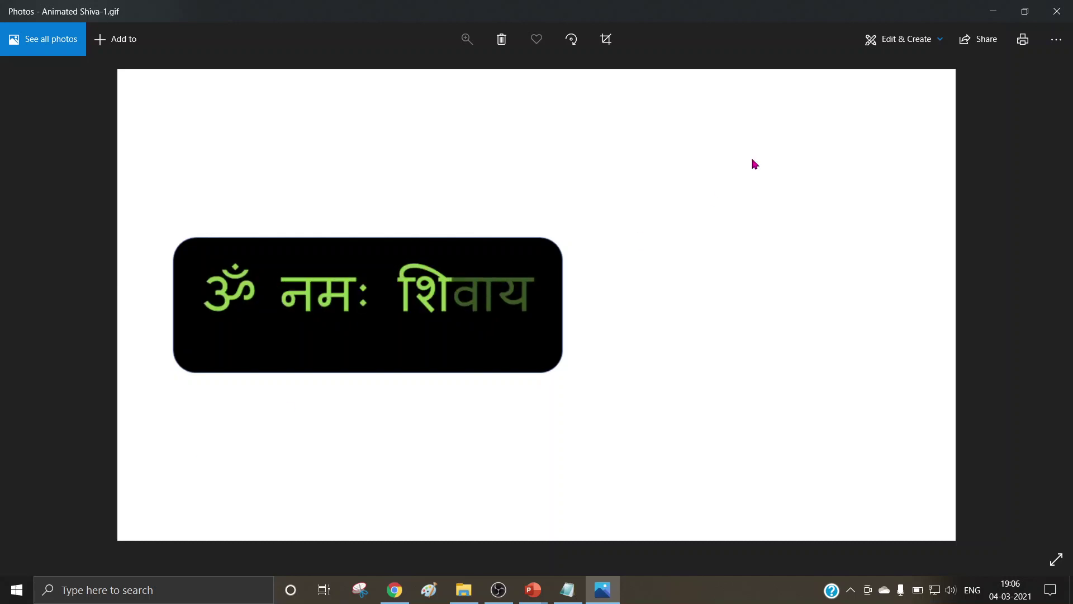
{"action": "left_click", "coordinate": [1057, 12]}
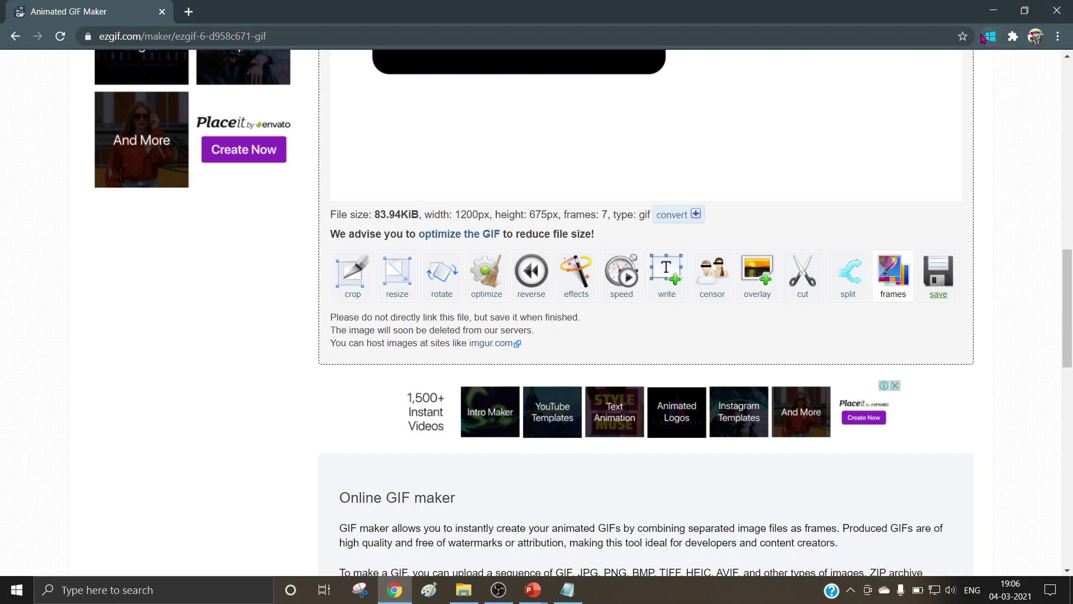
Close the ezgif page and open Parent presentation.pptx from the Animated gif folder in File Explorer.
{"action": "left_click", "coordinate": [162, 12]}
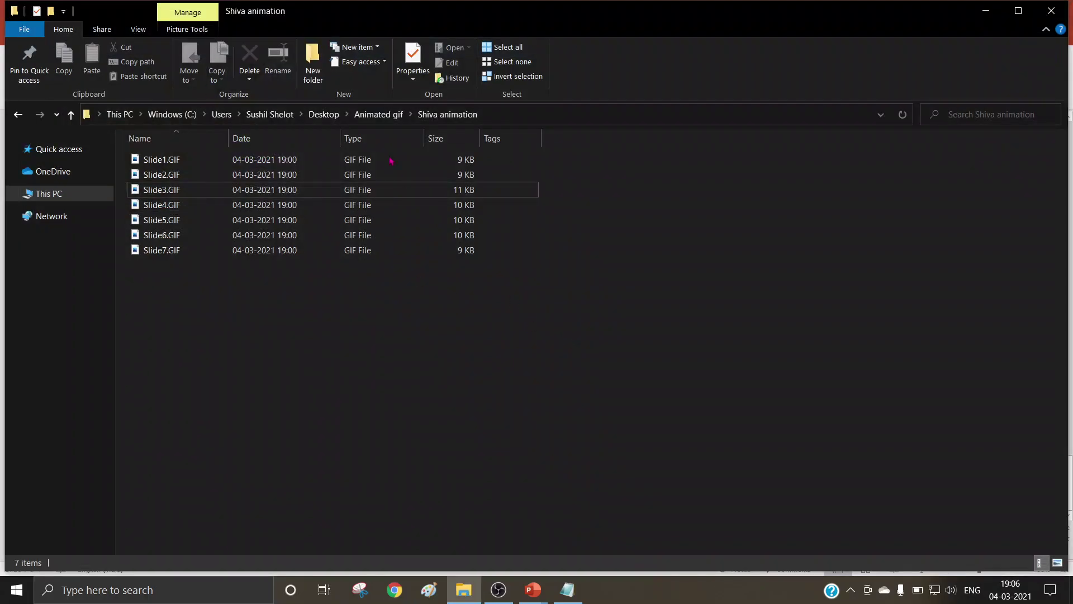
{"action": "left_click", "coordinate": [379, 114]}
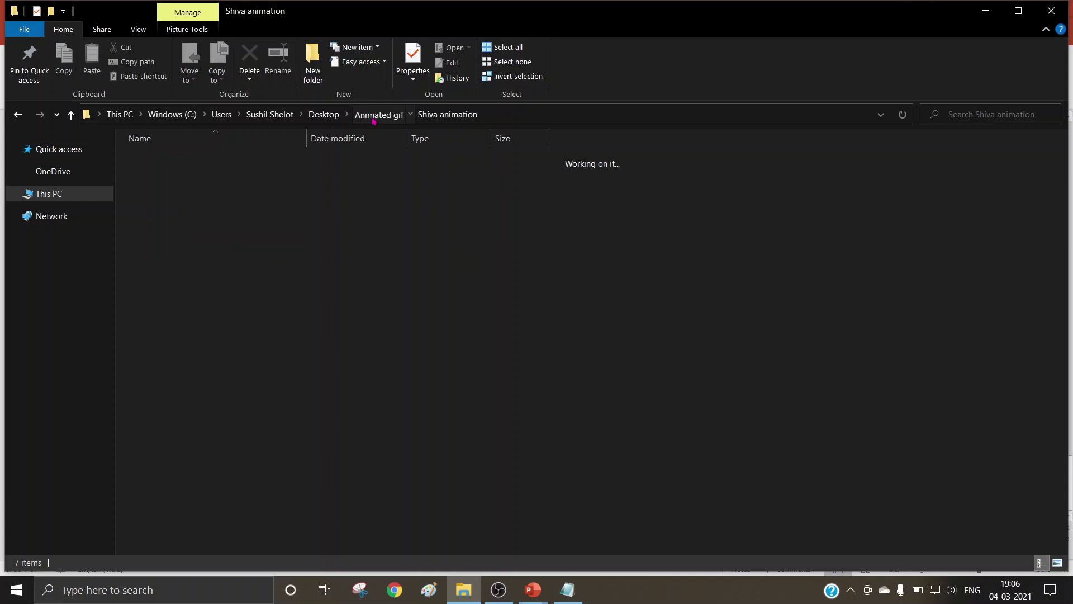
{"action": "left_click", "coordinate": [616, 359]}
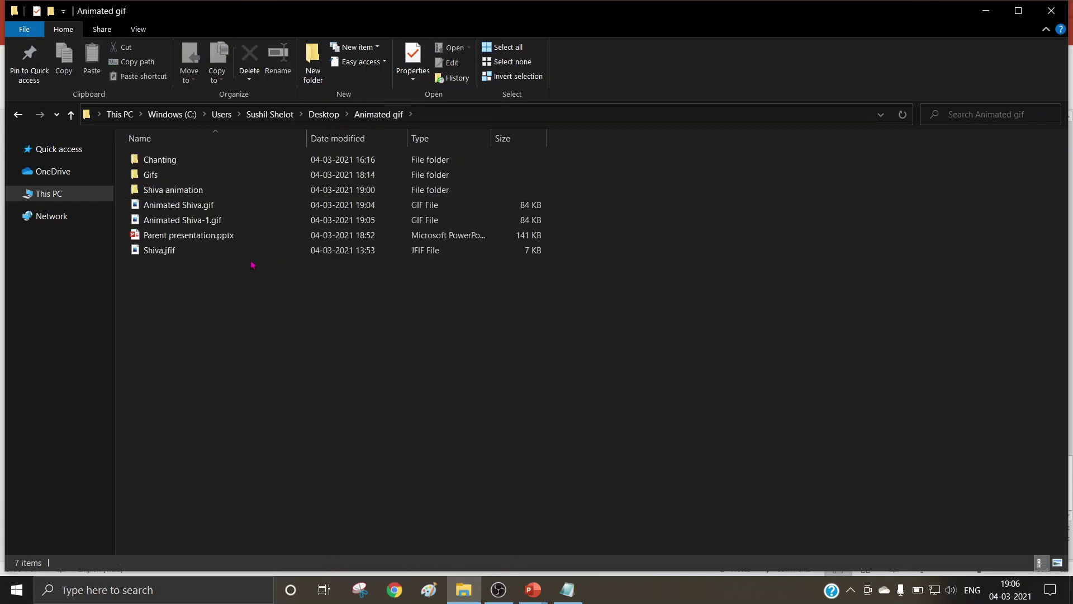
{"action": "double_click", "coordinate": [199, 236]}
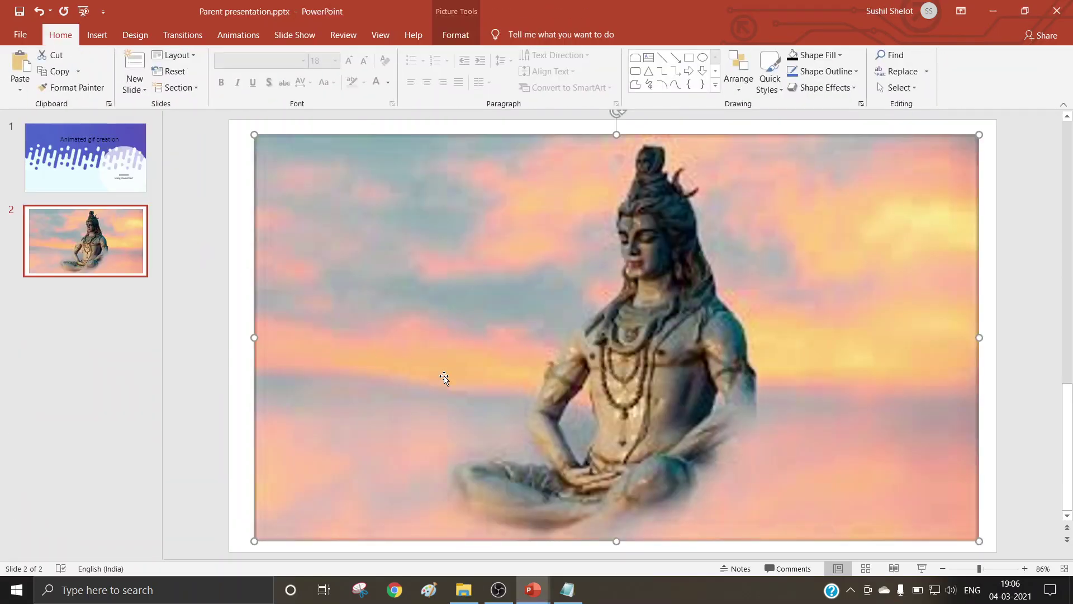
Insert Animated Shiva-1.gif from the Animated gif folder as a picture on slide 2, over the Shiva image.
{"action": "left_click", "coordinate": [234, 329]}
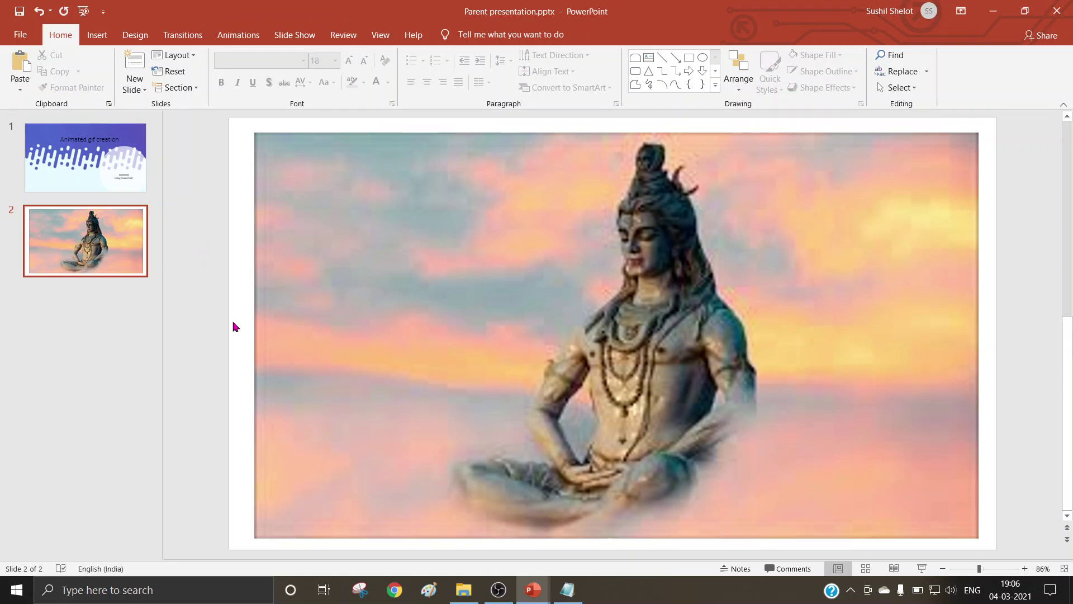
{"action": "left_click", "coordinate": [100, 36]}
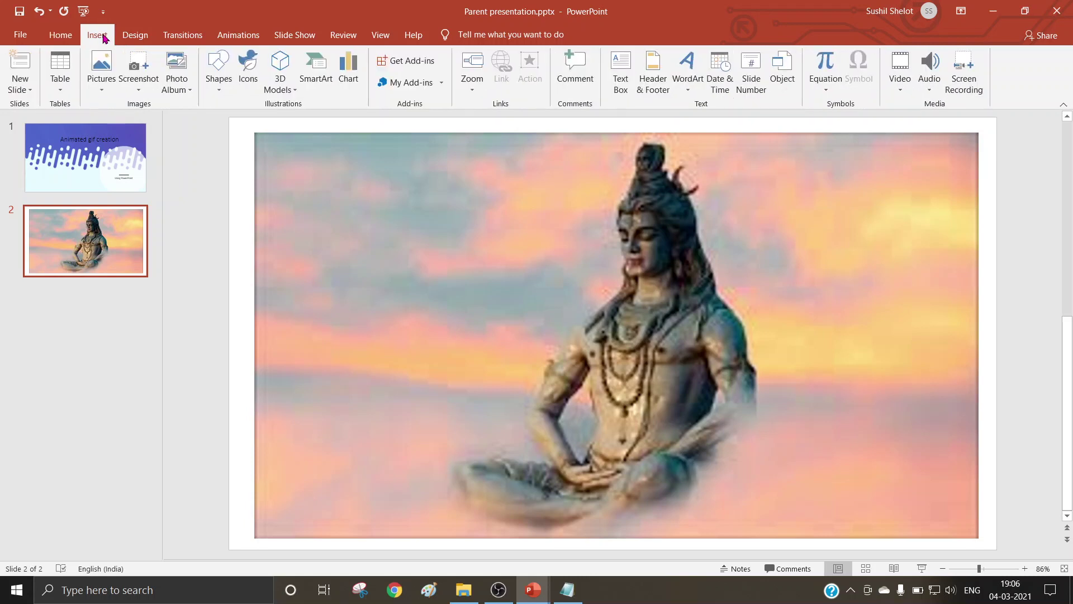
{"action": "left_click", "coordinate": [105, 94]}
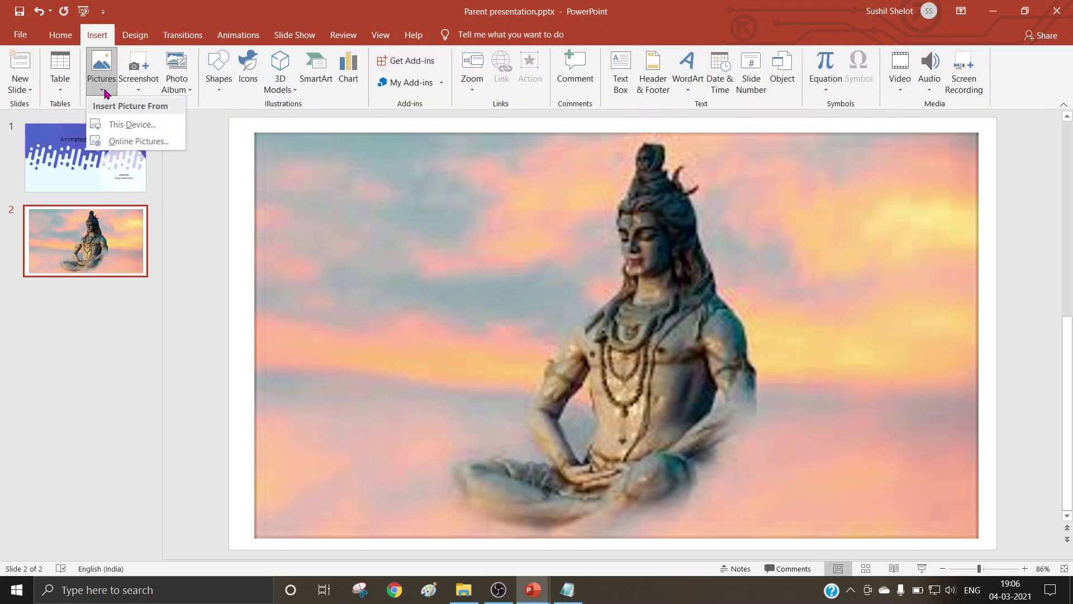
{"action": "left_click", "coordinate": [126, 123]}
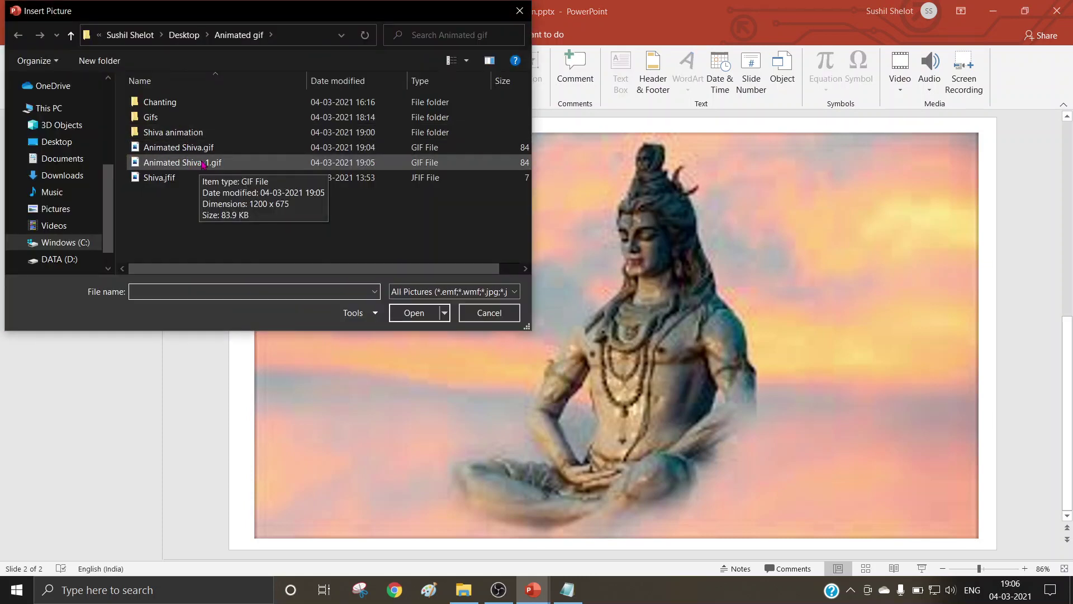
{"action": "left_click", "coordinate": [201, 167]}
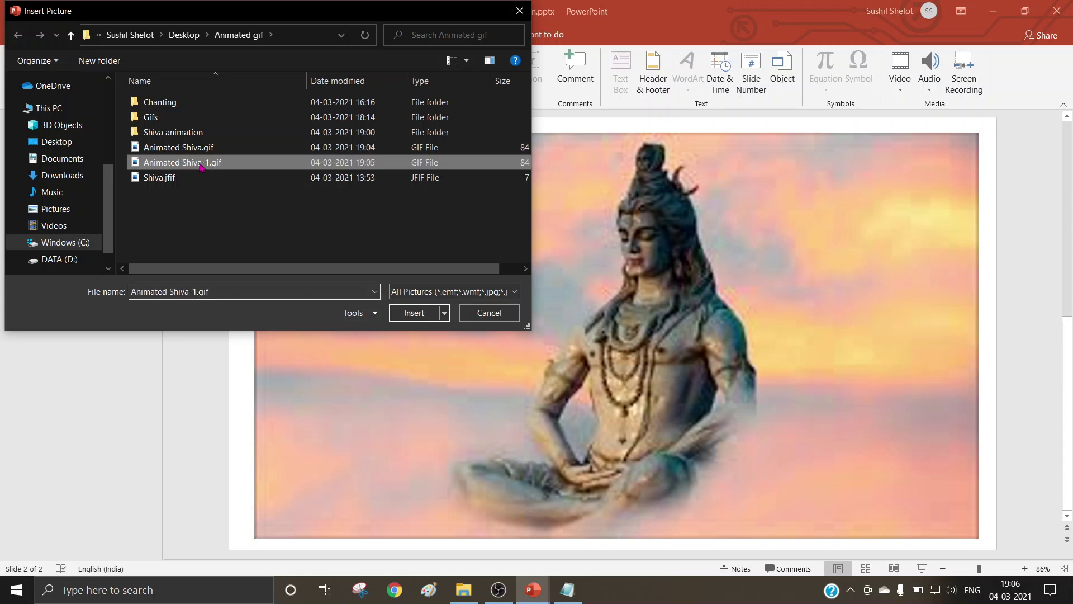
{"action": "left_click", "coordinate": [416, 313]}
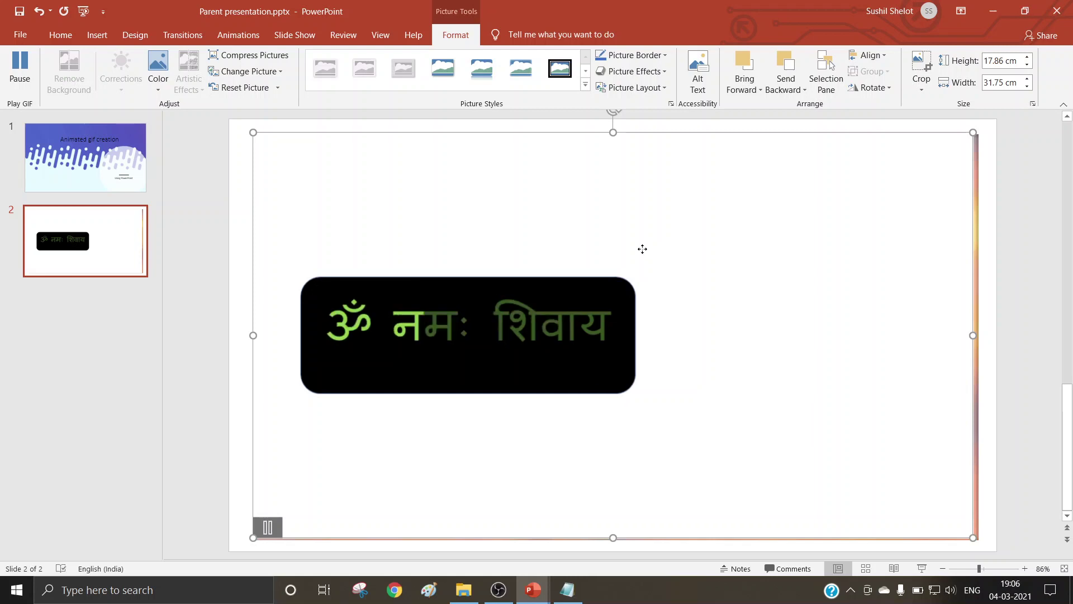
Make the white background of the inserted GIF transparent with Set Transparent Color.
{"action": "left_click", "coordinate": [158, 79]}
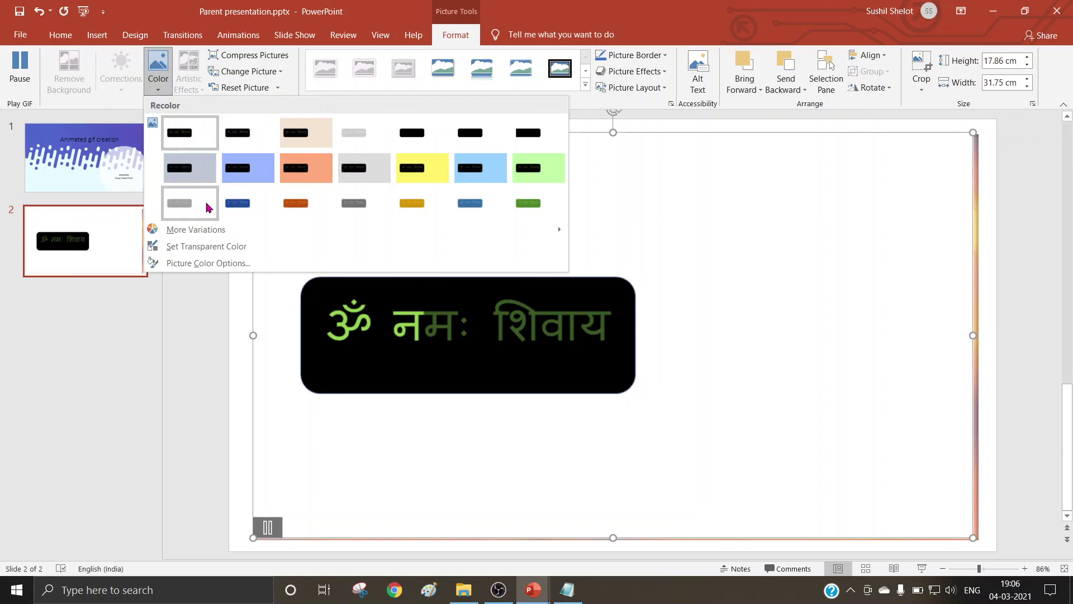
{"action": "left_click", "coordinate": [216, 245]}
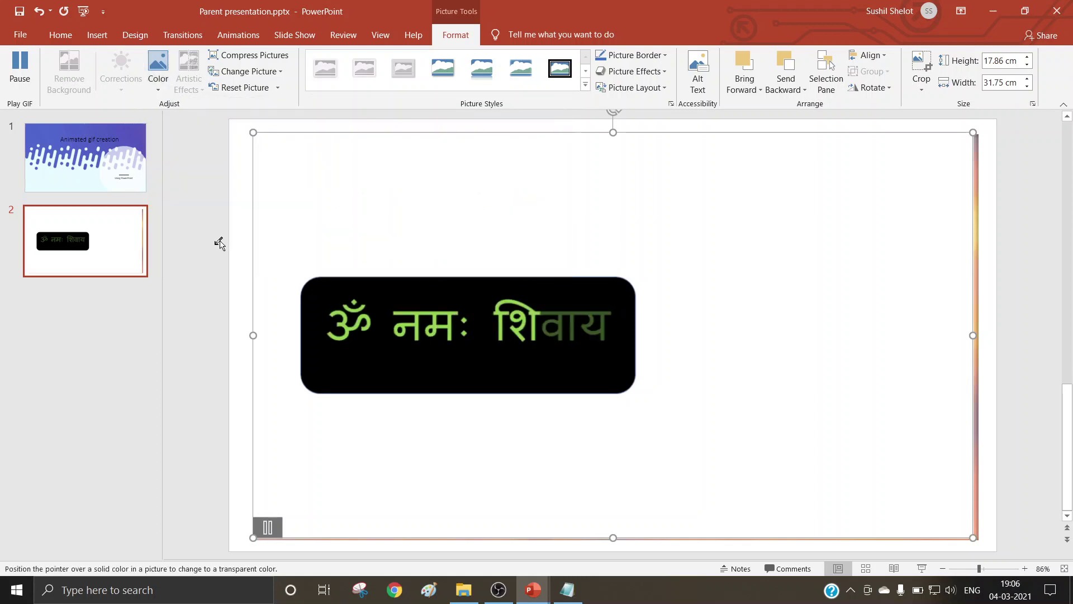
{"action": "left_click", "coordinate": [364, 222]}
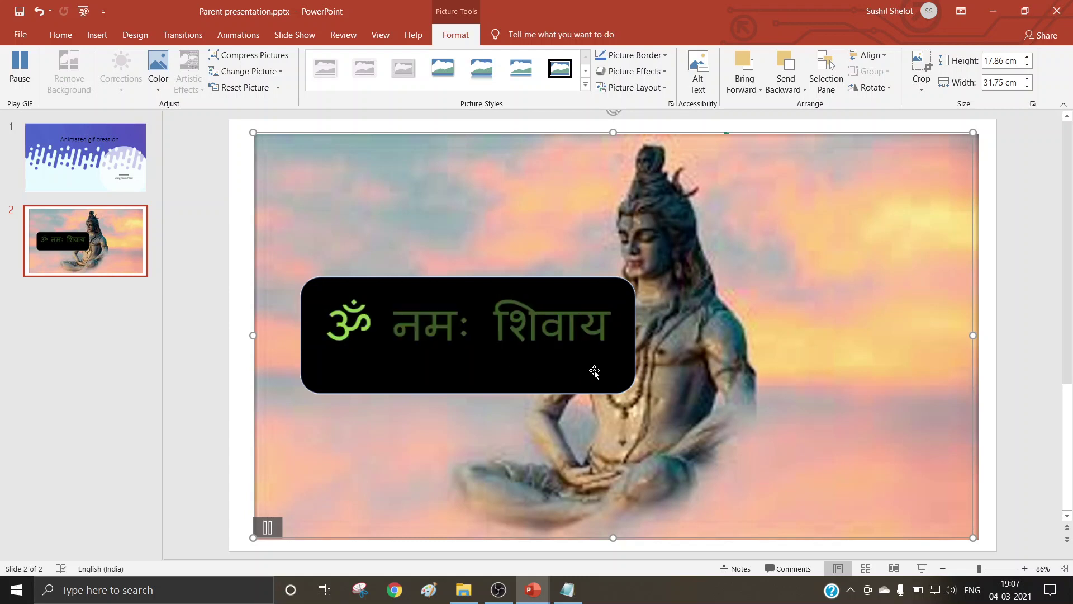
Scale down the inserted GIF on slide 2 from its lower-right corner.
{"action": "left_click", "coordinate": [975, 539]}
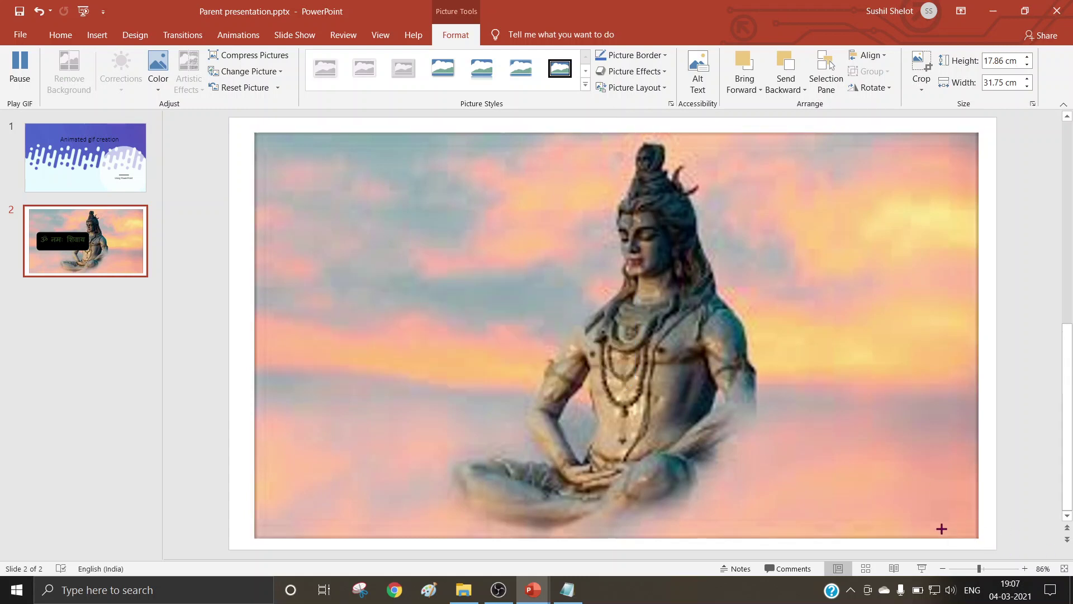